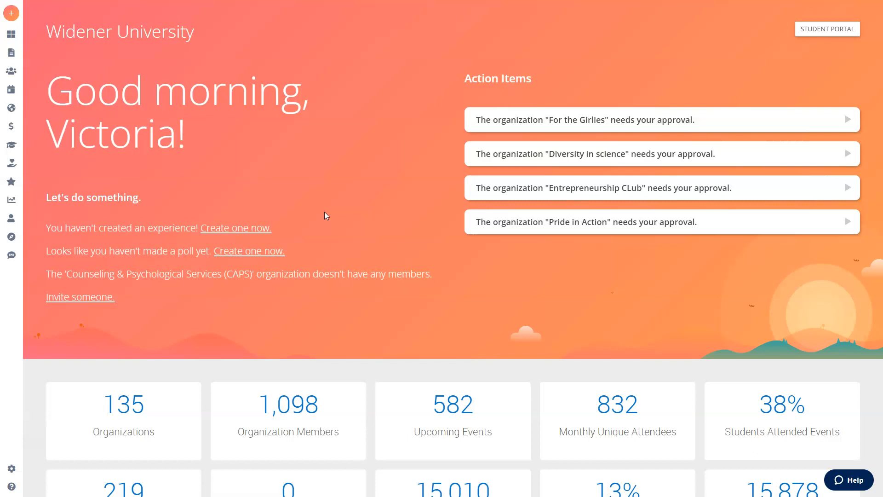
# Open the Finance section and start creating a new allocation request.
pyautogui.moveTo(11, 216)
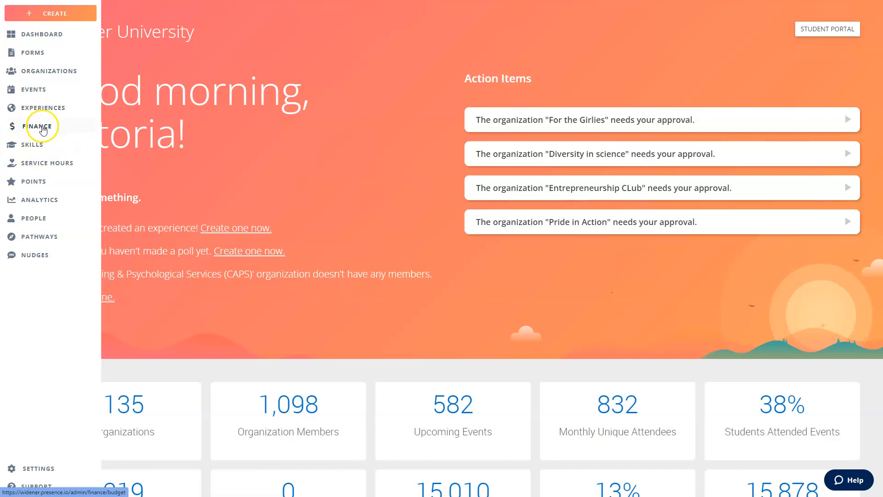
pyautogui.click(42, 128)
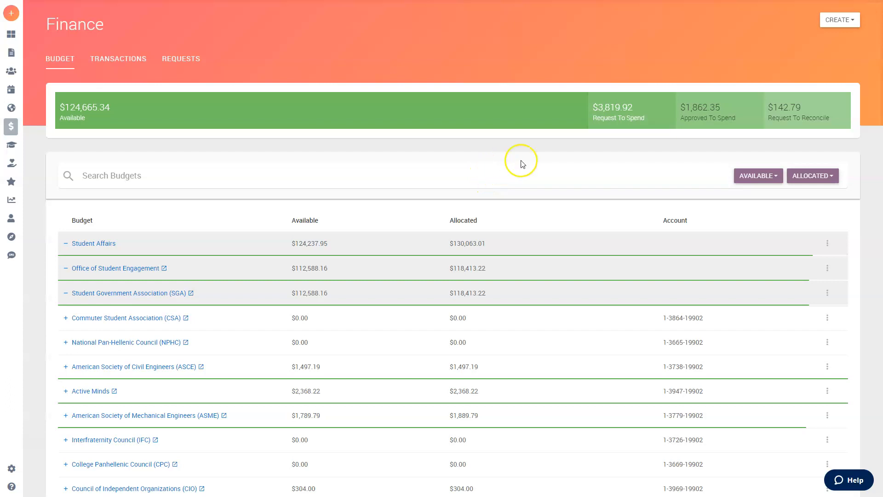
pyautogui.click(850, 23)
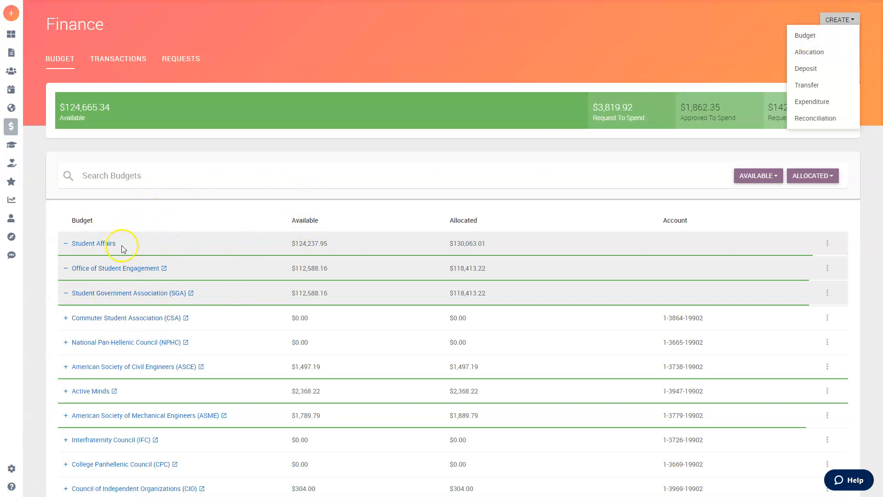
pyautogui.click(809, 52)
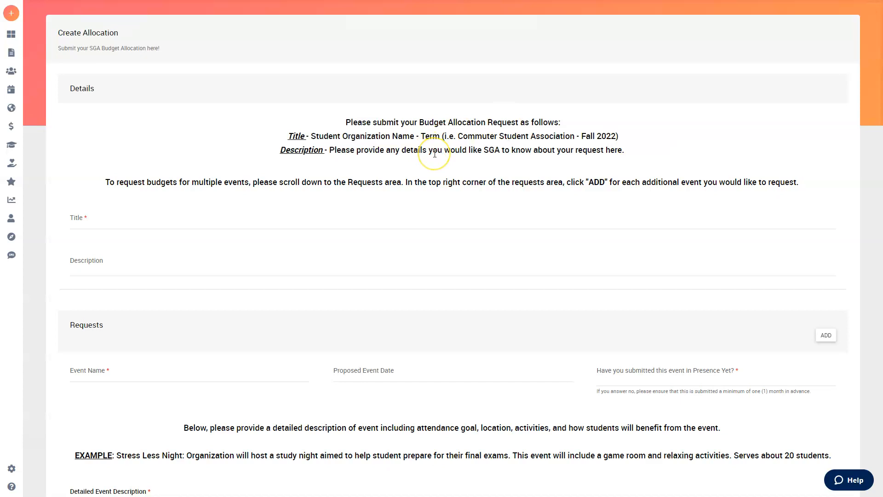
# Title the allocation request "Fashion Club - Fall 2024" and leave its description empty.
pyautogui.click(164, 220)
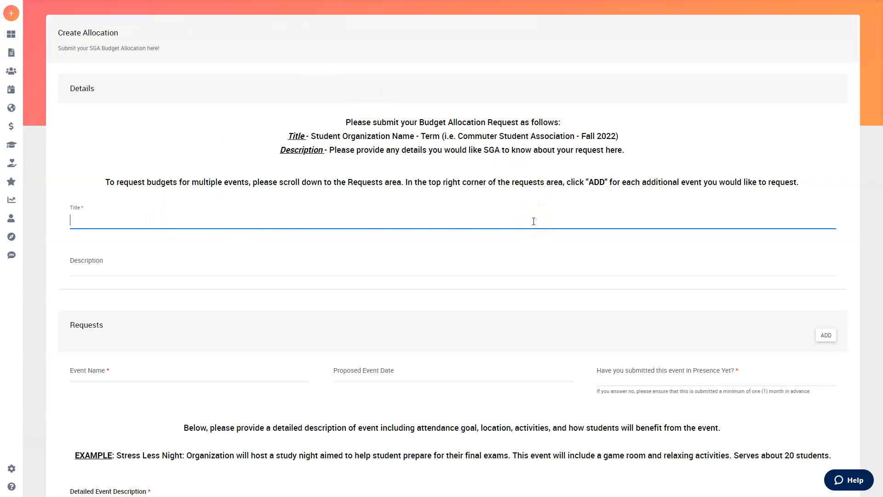
pyautogui.write('Fashion Club -')
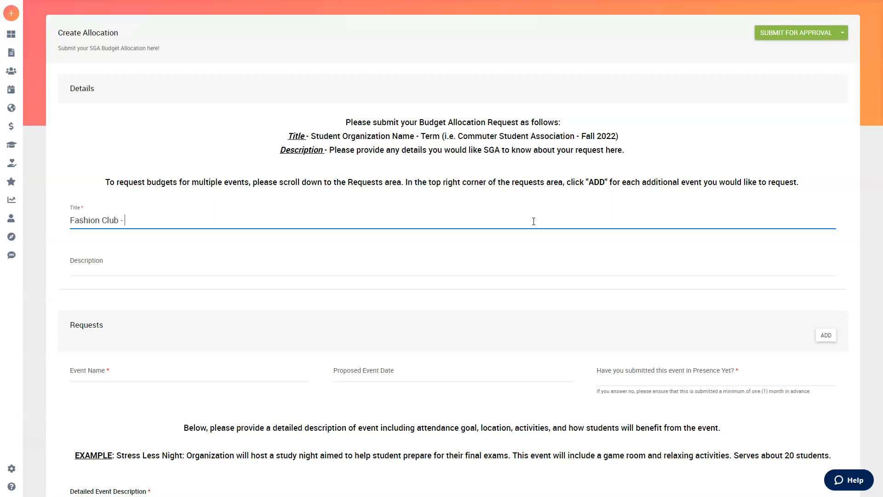
pyautogui.write(' Fall 2024')
pyautogui.click(121, 263)
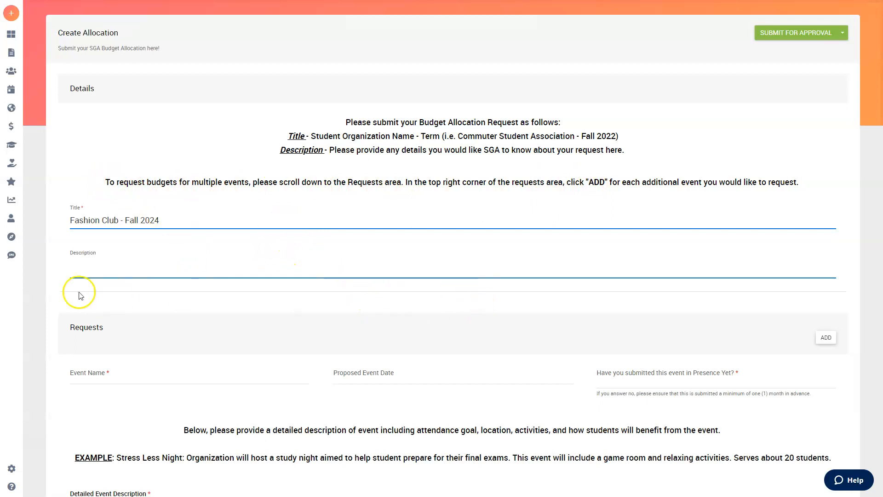
# Add an extra event request block to the Requests section, look through its fields, and delete it again.
pyautogui.scroll(-2, 504, 282)
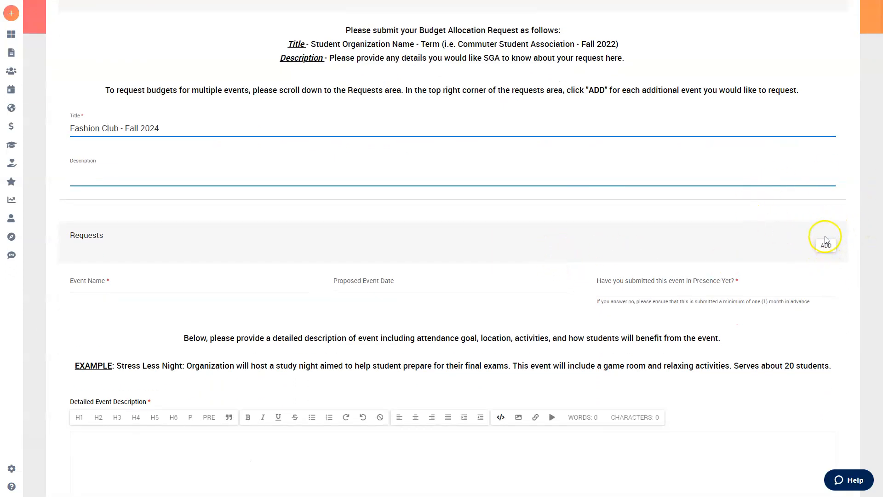
pyautogui.scroll(-3, 721, 232)
pyautogui.scroll(2, 743, 187)
pyautogui.click(827, 201)
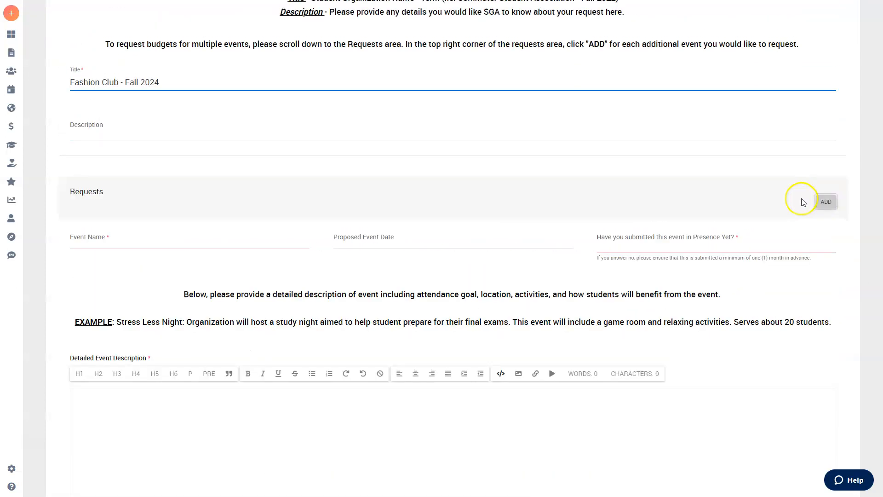
pyautogui.click(831, 203)
pyautogui.scroll(-1, 830, 216)
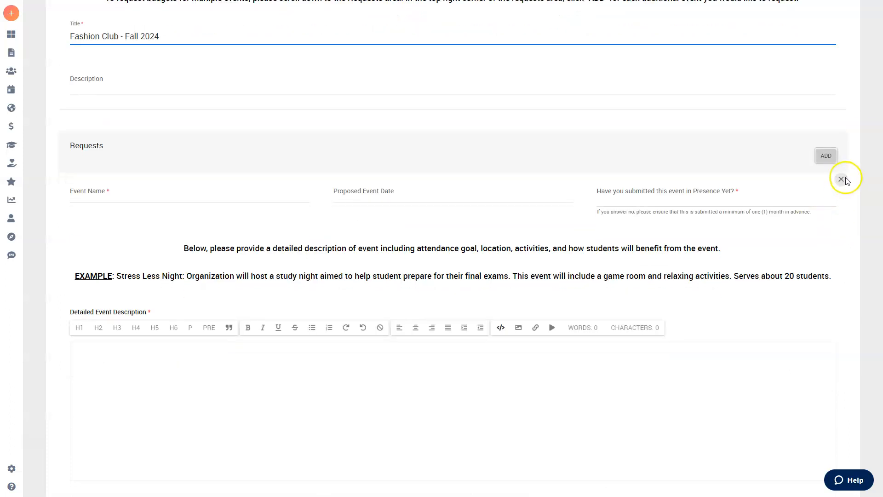
pyautogui.scroll(-9, 818, 180)
pyautogui.scroll(-17, 731, 163)
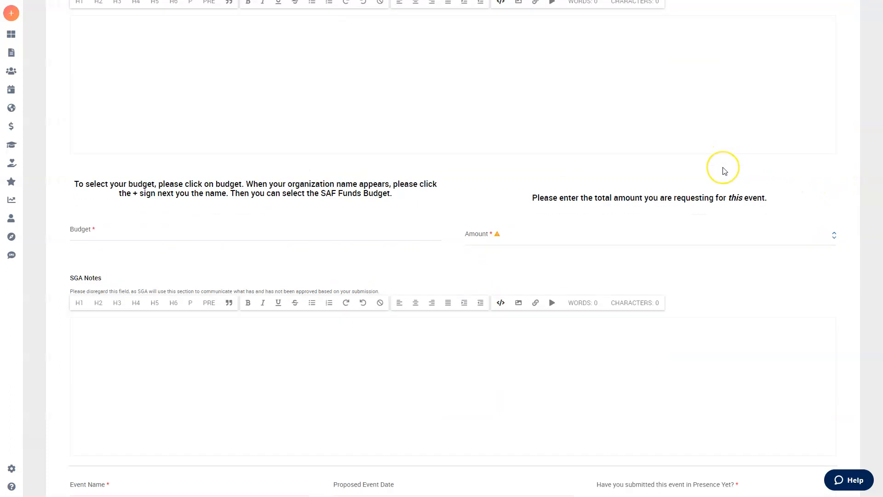
pyautogui.scroll(-20, 742, 167)
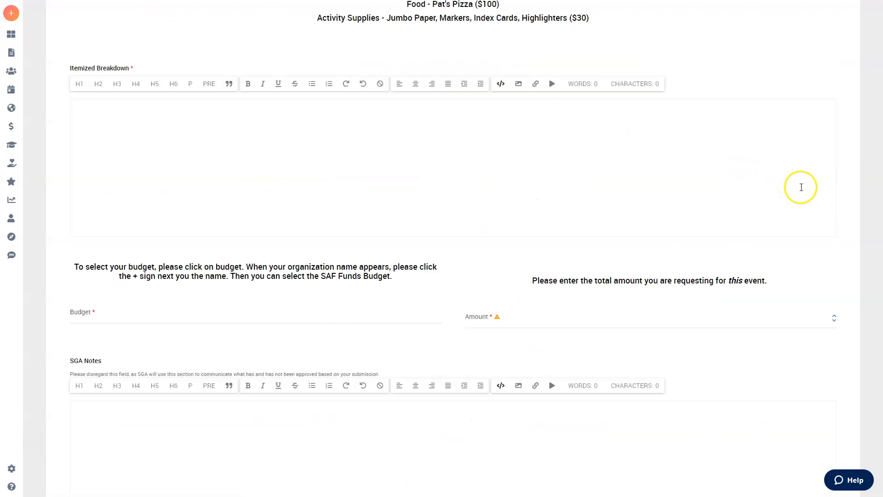
pyautogui.scroll(20, 840, 159)
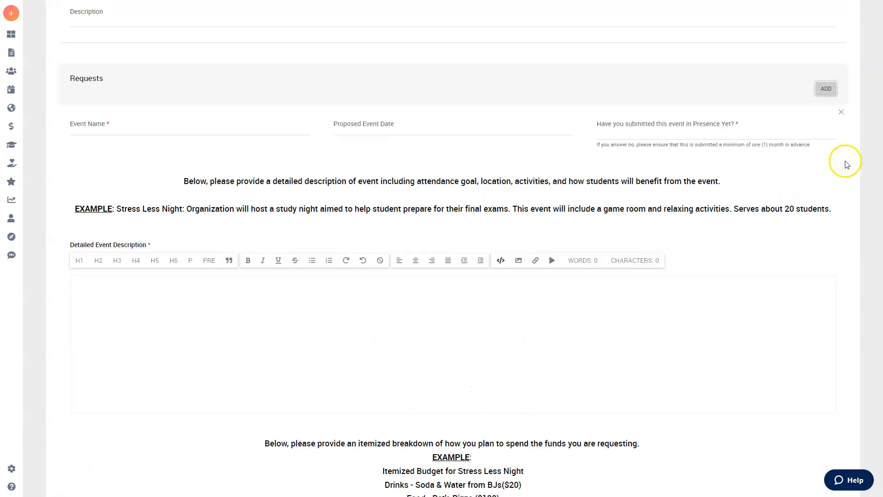
pyautogui.click(840, 227)
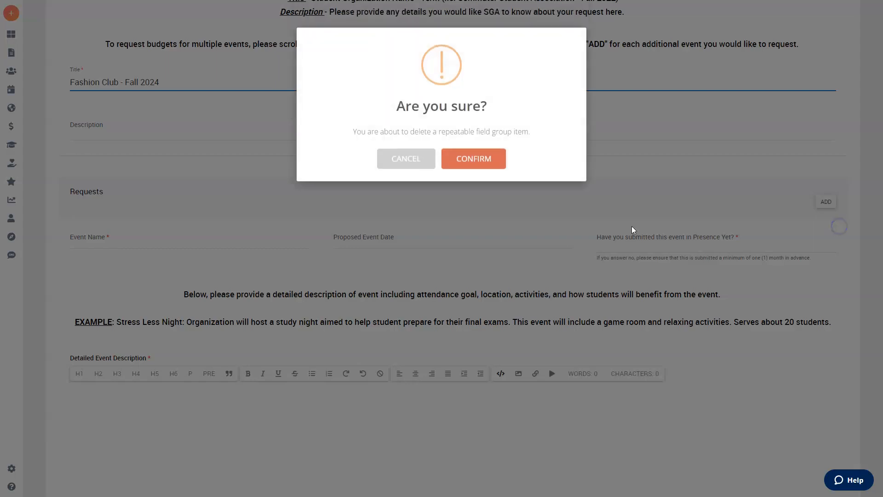
pyautogui.click(487, 158)
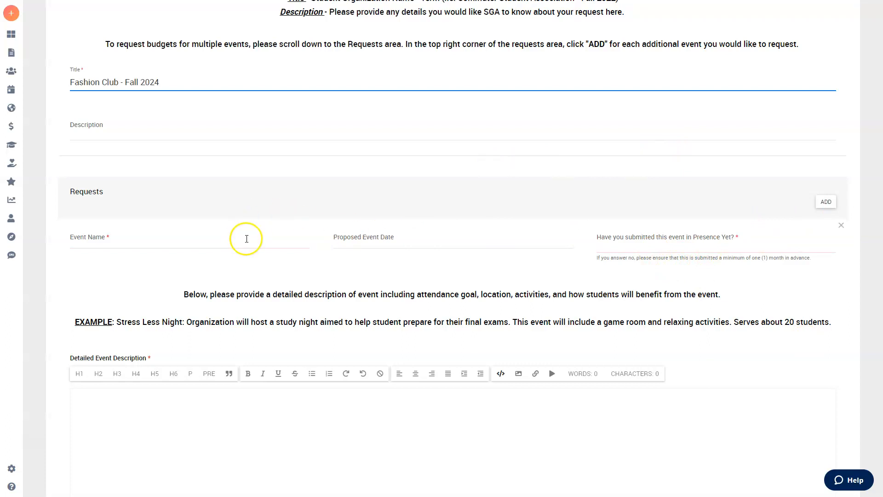
# Enter "Trip to the Fashion District" as the event name in the Requests section.
pyautogui.scroll(-1, 258, 256)
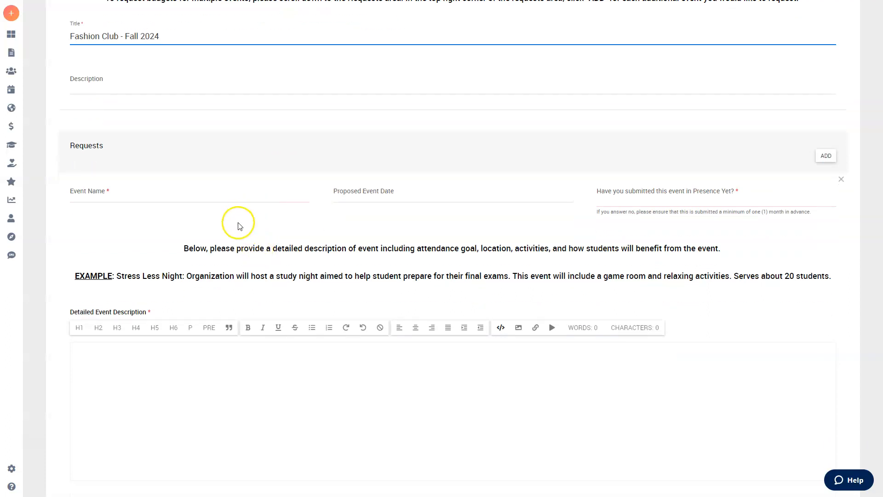
pyautogui.scroll(-1, 238, 223)
pyautogui.click(231, 152)
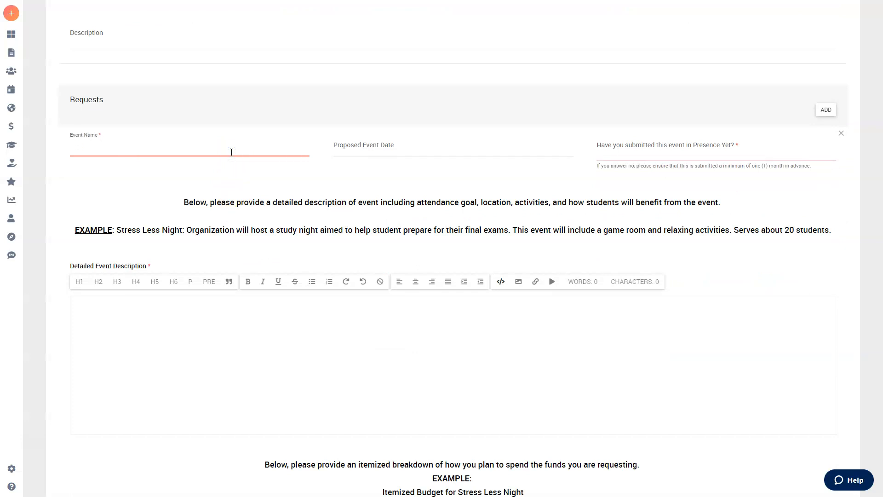
pyautogui.write('Trip to the Fashion District')
# Set the proposed event date to 10/19/2024 and answer No to whether the event has been submitted in Presence.
pyautogui.click(419, 151)
pyautogui.click(445, 183)
pyautogui.click(448, 185)
pyautogui.click(449, 185)
pyautogui.click(448, 184)
pyautogui.click(448, 184)
pyautogui.click(448, 185)
pyautogui.click(448, 184)
pyautogui.click(448, 185)
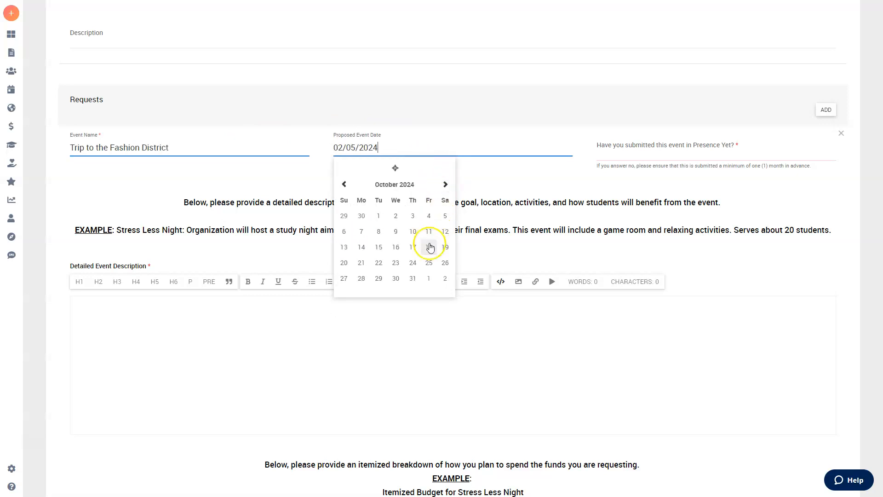
pyautogui.click(444, 248)
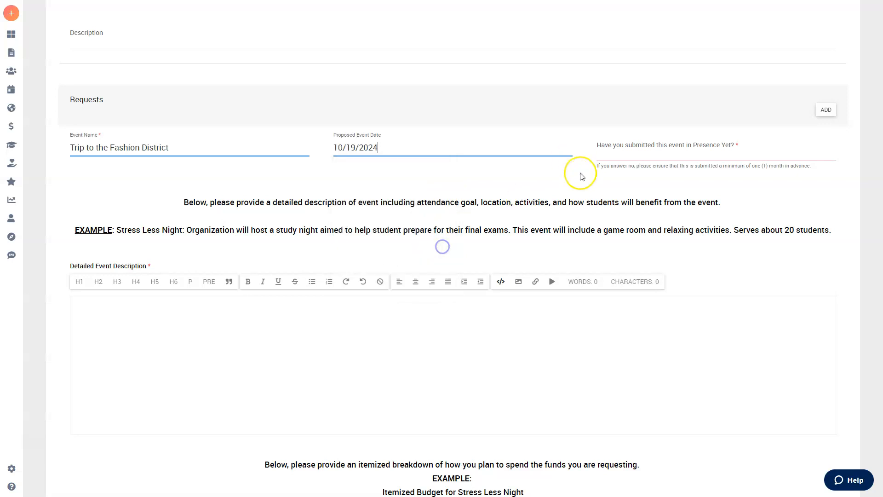
pyautogui.click(644, 148)
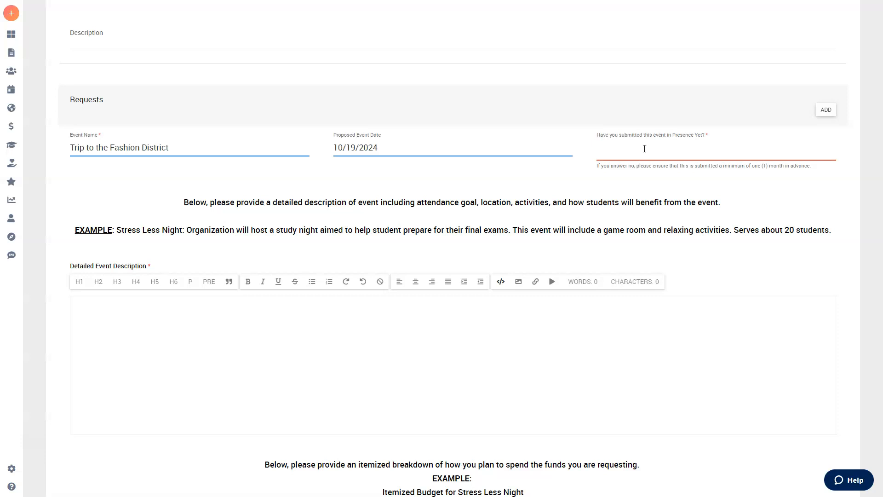
pyautogui.write('No')
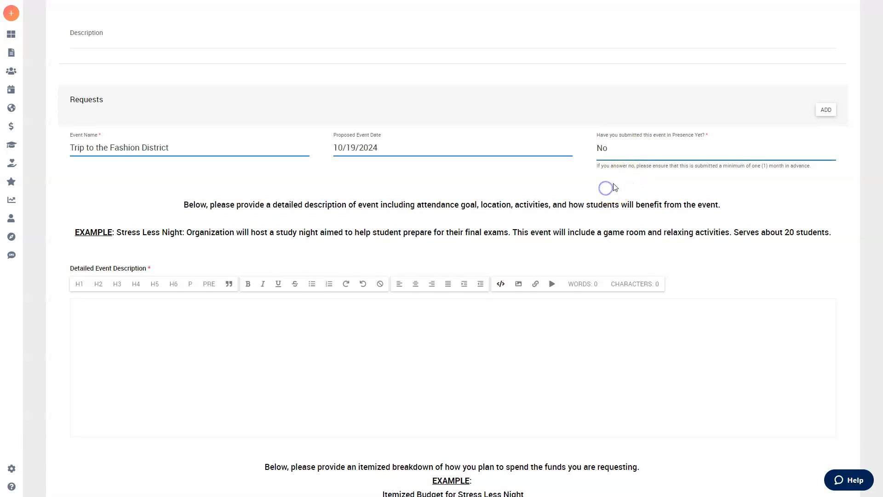
# Begin the detailed event description with "Fashion Club will take any student who is interested into NYC to attend a visit to the Fashion District.".
pyautogui.scroll(-2, 506, 193)
pyautogui.click(197, 244)
pyautogui.click(363, 235)
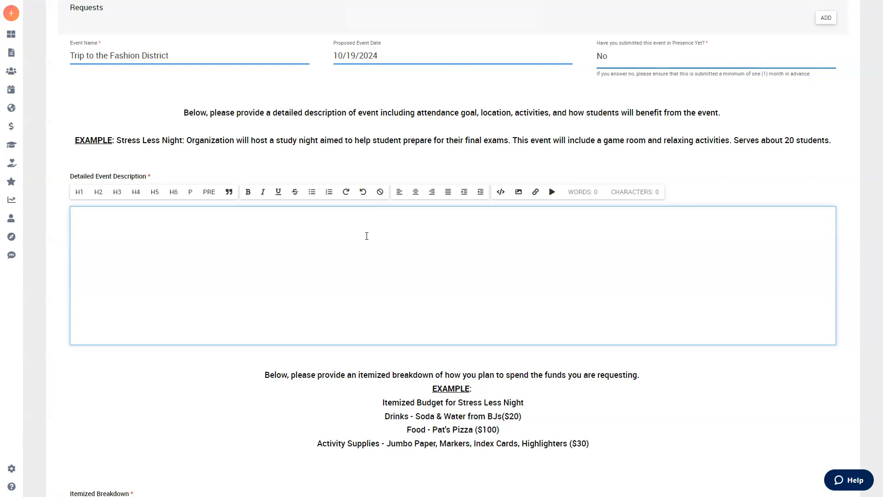
pyautogui.write('Fashion')
pyautogui.write(' Clb')
pyautogui.write('b wi')
pyautogui.write('ll take any student who ')
pyautogui.write('is interested in')
pyautogui.write('to NYC to ')
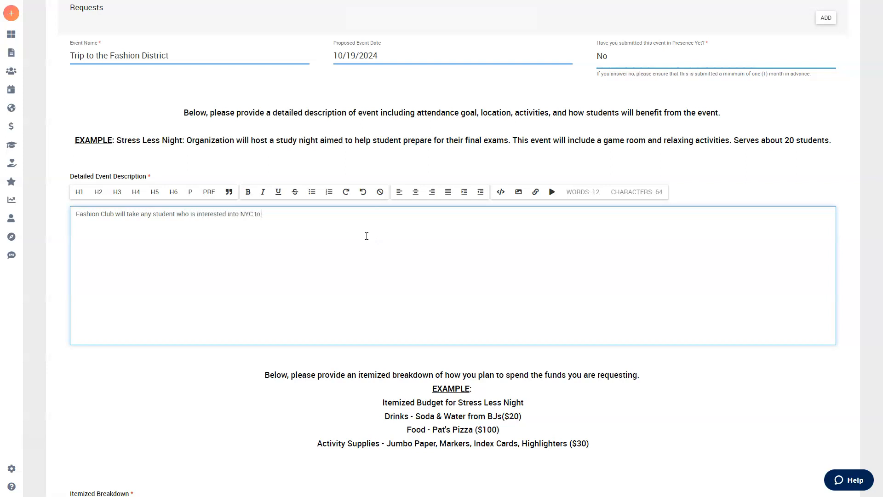
pyautogui.write('attend a vidit to the Fashion District. While the')
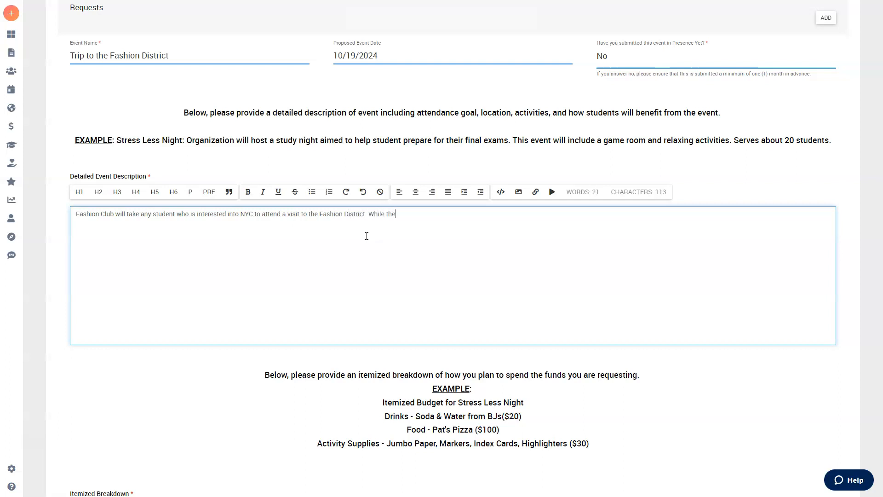
# Complete the event description: touring different fashion icon areas, grabbing lunch, using a bus that holds 48 at most, and serving up to 48 students.
pyautogui.write('re, we will tour different fashion icon areas and grab some lunch. We will utilize')
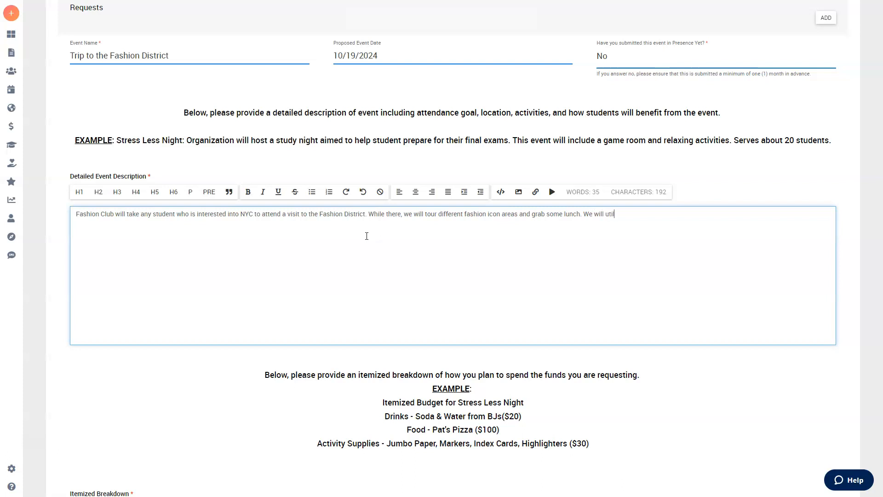
pyautogui.write(' a bus ahat holds 48 at most. This event serve')
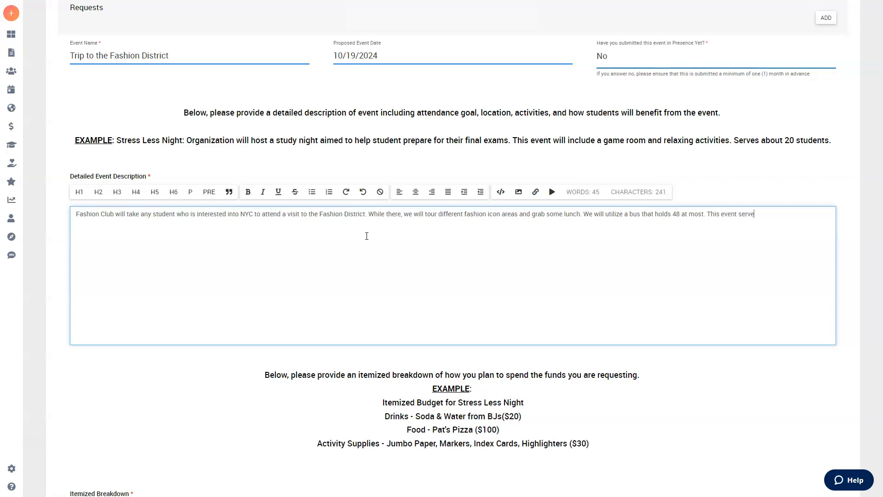
pyautogui.write('s up to 48 students.')
pyautogui.doubleClick(146, 214)
pyautogui.moveTo(148, 217); pyautogui.dragTo(173, 215)
pyautogui.click(189, 225)
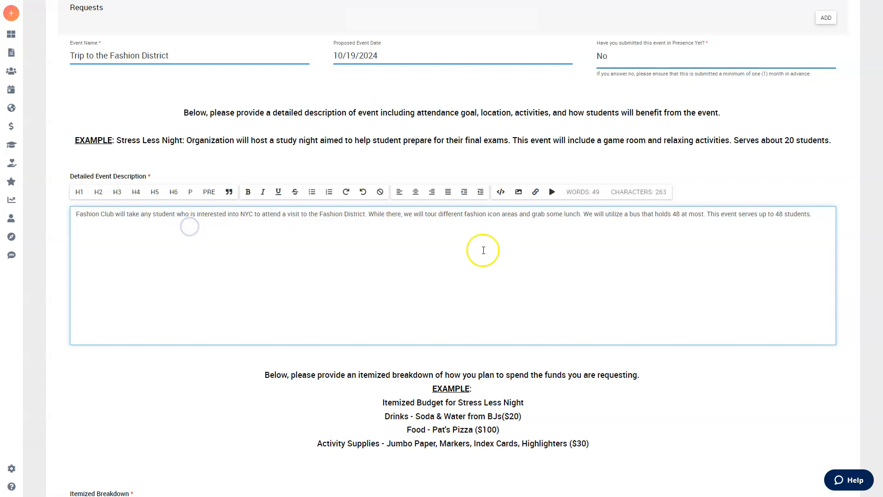
# List "Bus - $800" and "Lunch - $20 per person, total of $960" on separate lines of the itemized breakdown.
pyautogui.scroll(-5, 681, 248)
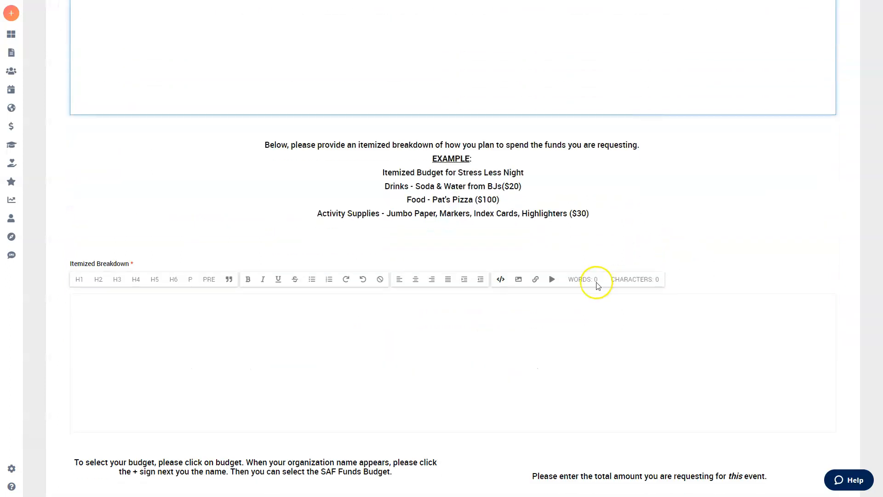
pyautogui.click(476, 312)
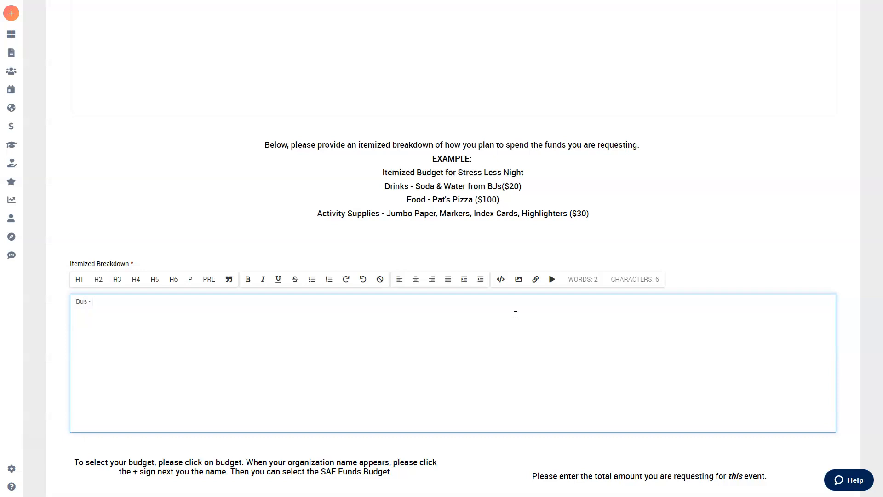
pyautogui.write('$')
pyautogui.write('800 ')
pyautogui.write('Lunch ')
pyautogui.write('- $20 per person')
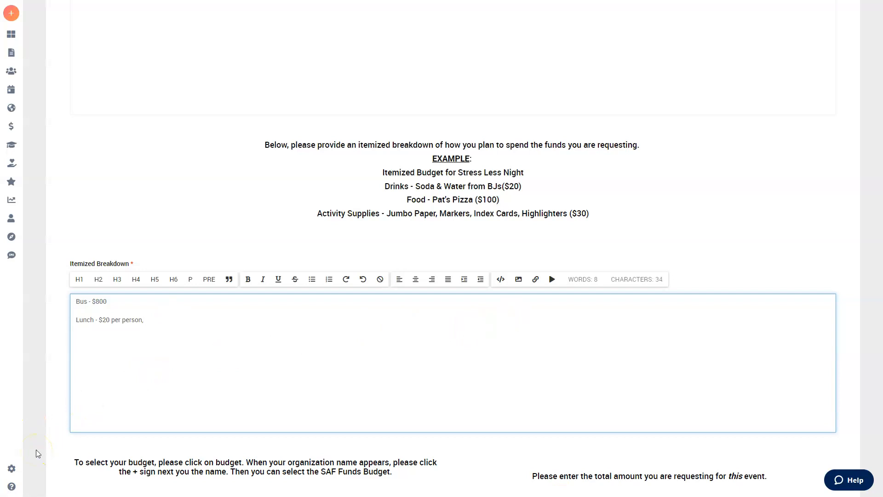
pyautogui.write(', total of $960')
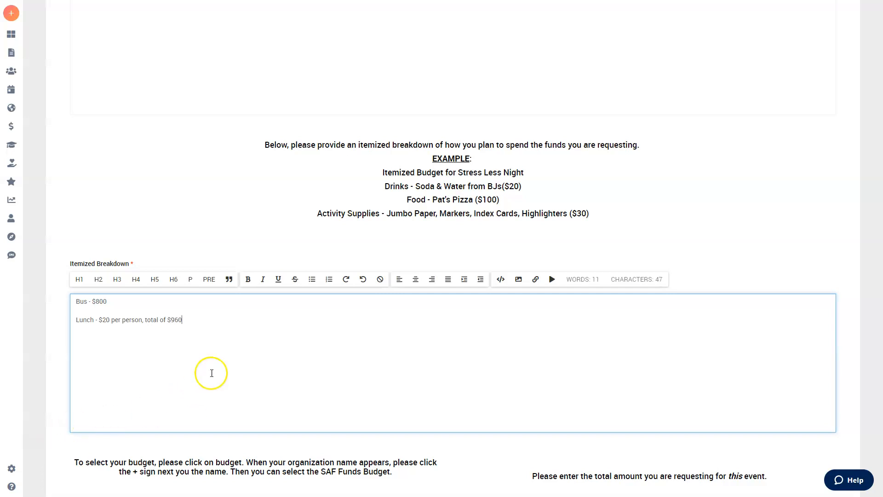
# Add the line "Snacks for the bus - BJs - $40" to the itemized breakdown.
pyautogui.press('Return')
pyautogui.write('Snacks for the bus')
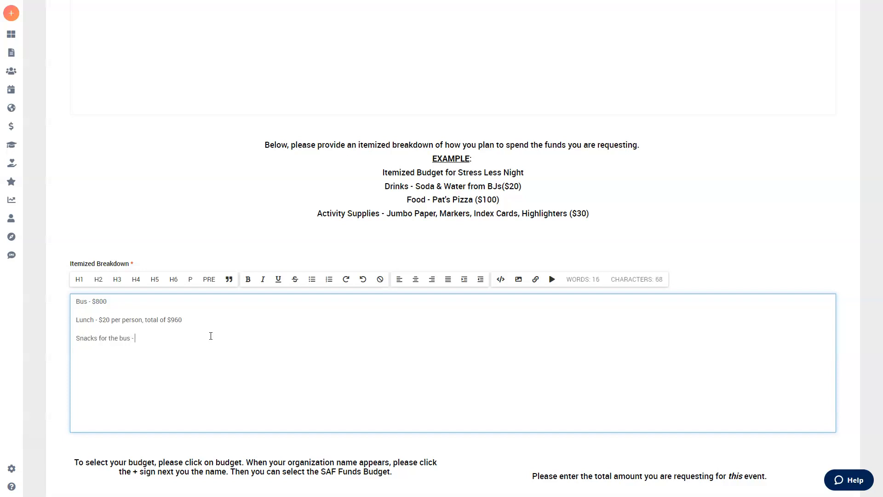
pyautogui.write(' - BJs - $40')
pyautogui.moveTo(99, 320); pyautogui.dragTo(132, 322)
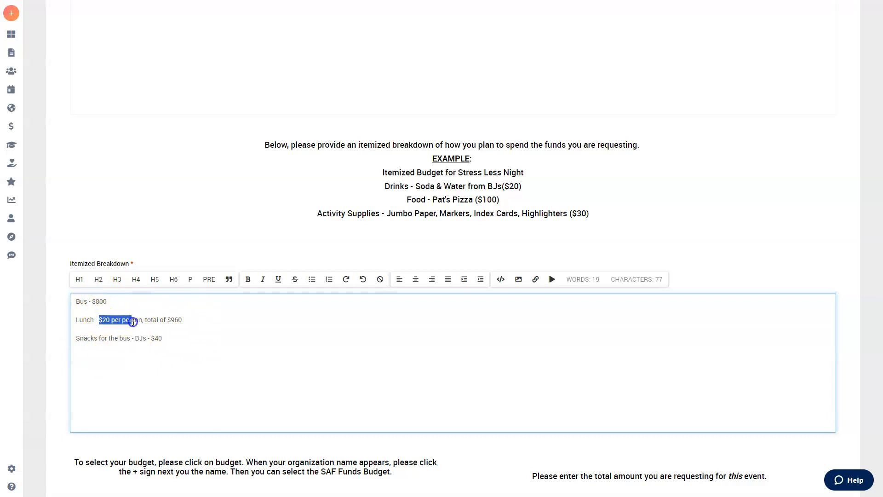
pyautogui.click(186, 347)
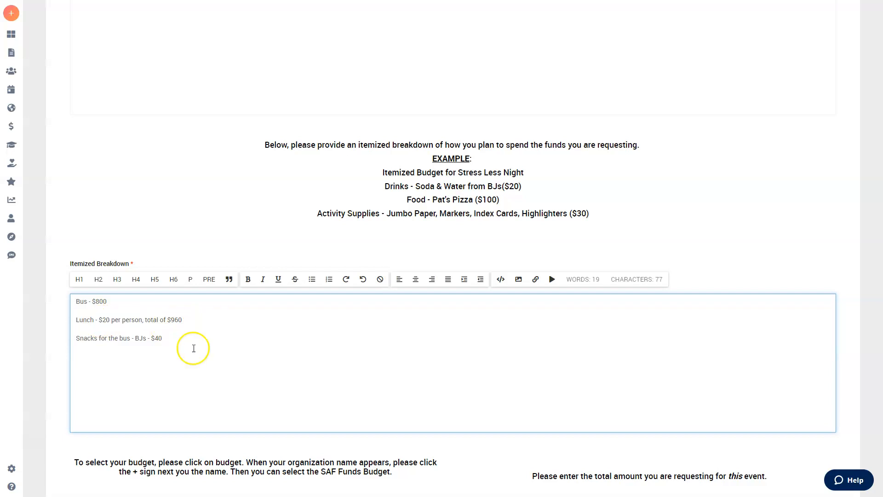
pyautogui.scroll(-2, 311, 343)
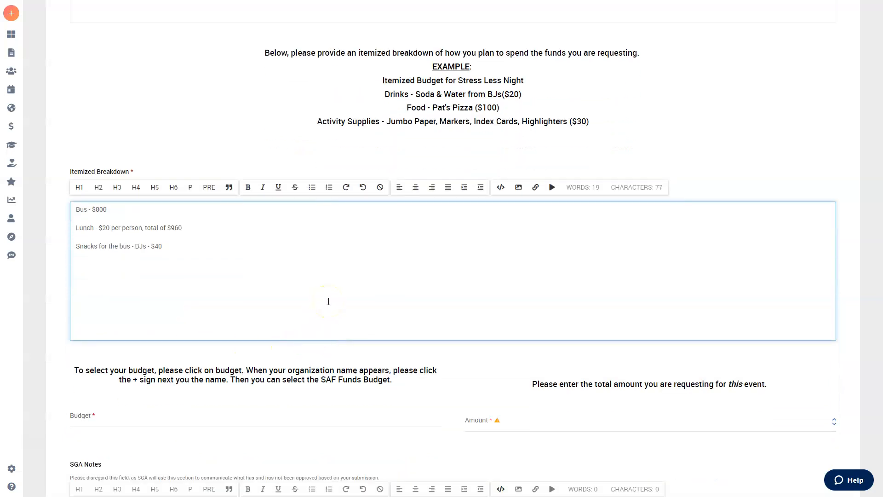
# Expand the first event's budget choices through Student Affairs and Office of Student Engagement down to the Student Government Association (SGA) organizations.
pyautogui.scroll(-2, 339, 274)
pyautogui.scroll(-2, 322, 274)
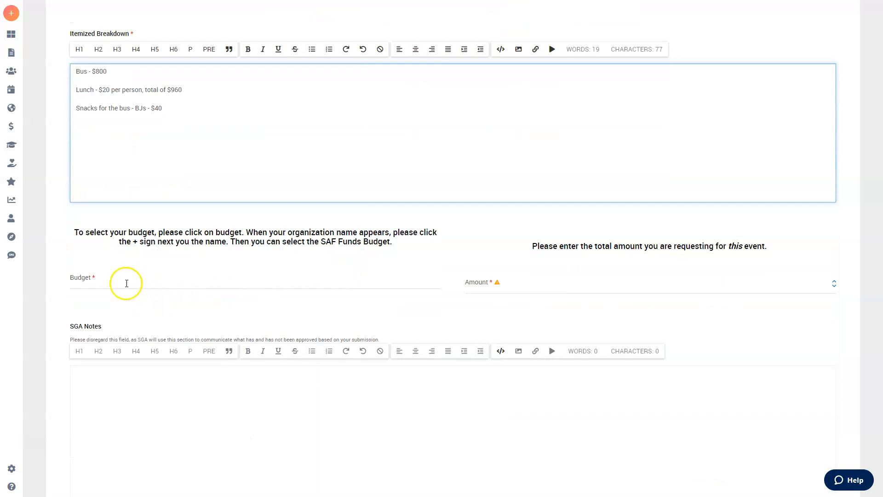
pyautogui.scroll(-2, 131, 278)
pyautogui.click(76, 189)
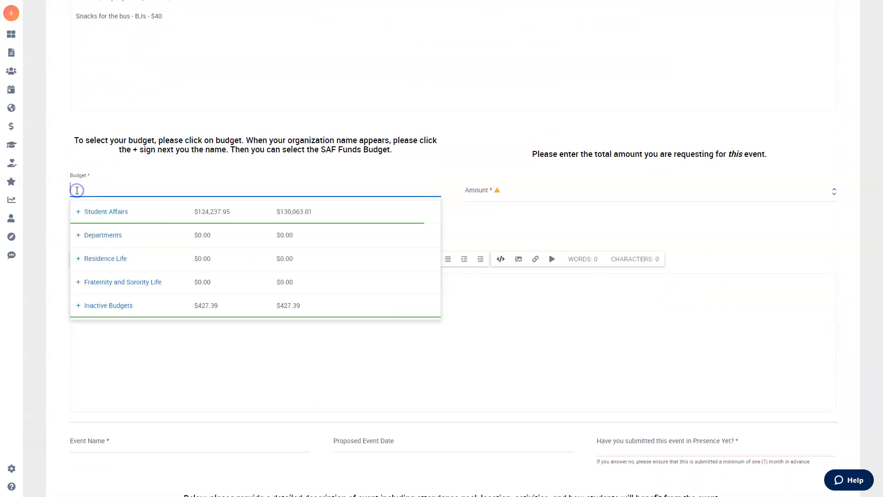
pyautogui.click(78, 212)
pyautogui.click(87, 235)
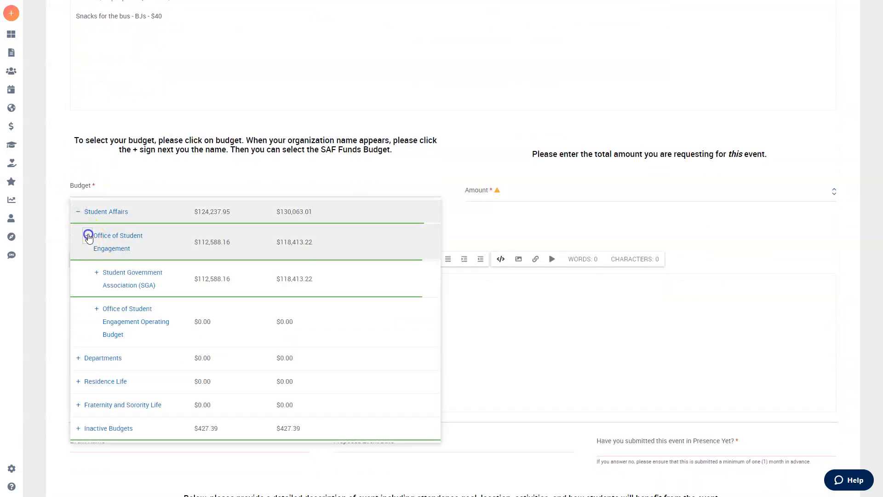
pyautogui.click(96, 274)
pyautogui.scroll(-1, 106, 291)
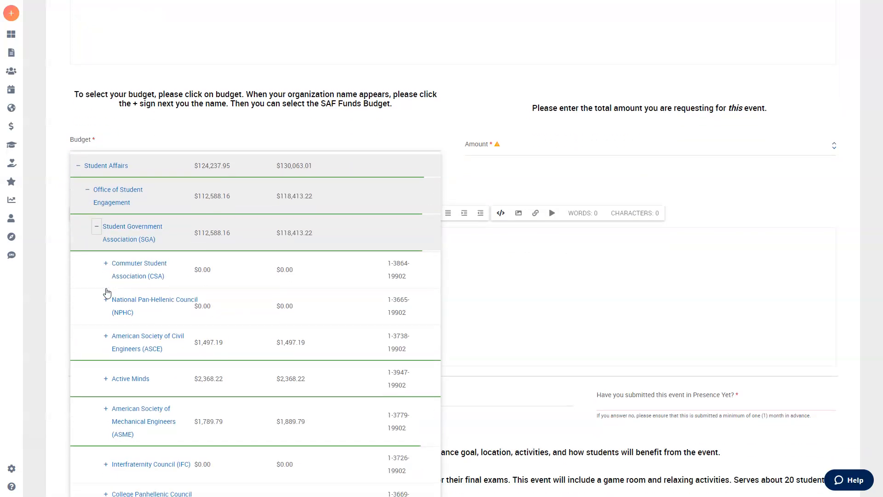
pyautogui.scroll(-2, 104, 248)
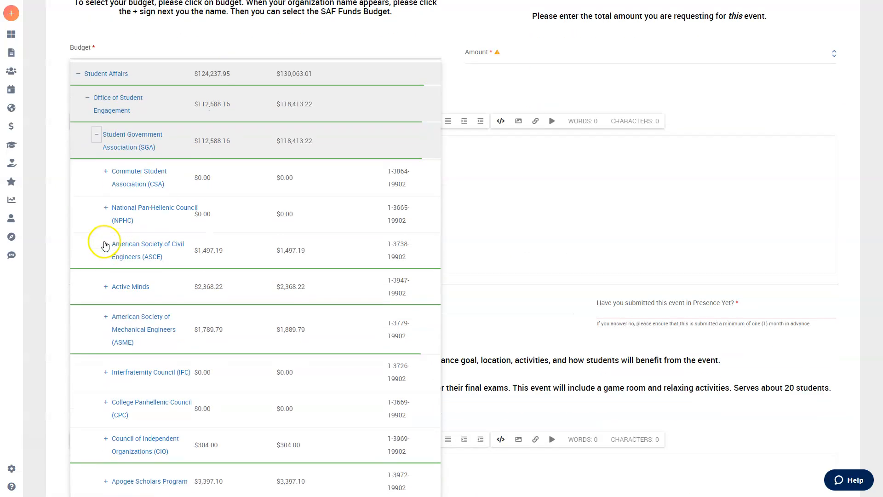
# Expand Active Minds and choose the Active Minds organization itself as the first event's budget.
pyautogui.click(105, 286)
pyautogui.scroll(-1, 120, 255)
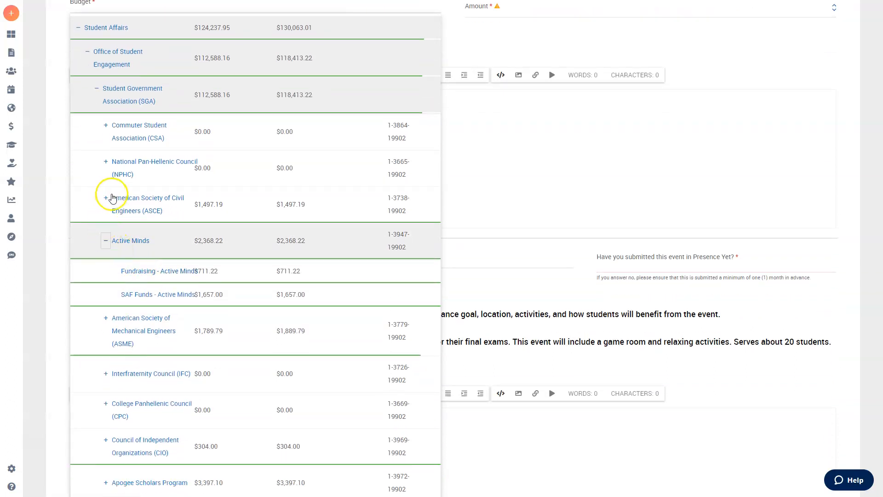
pyautogui.scroll(1, 107, 187)
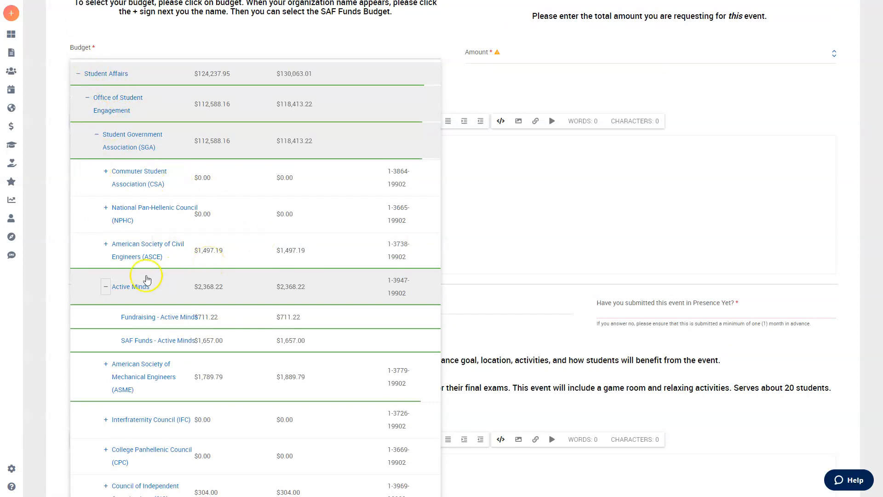
pyautogui.scroll(-1, 147, 282)
pyautogui.click(105, 242)
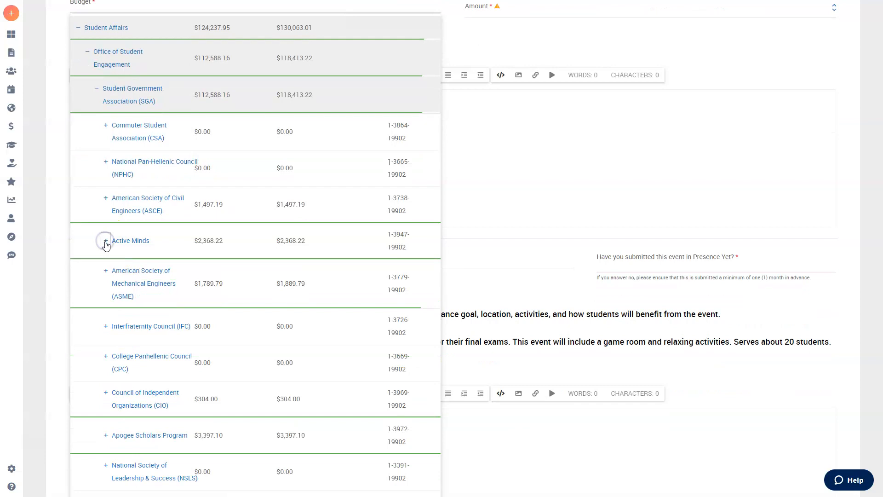
pyautogui.click(106, 243)
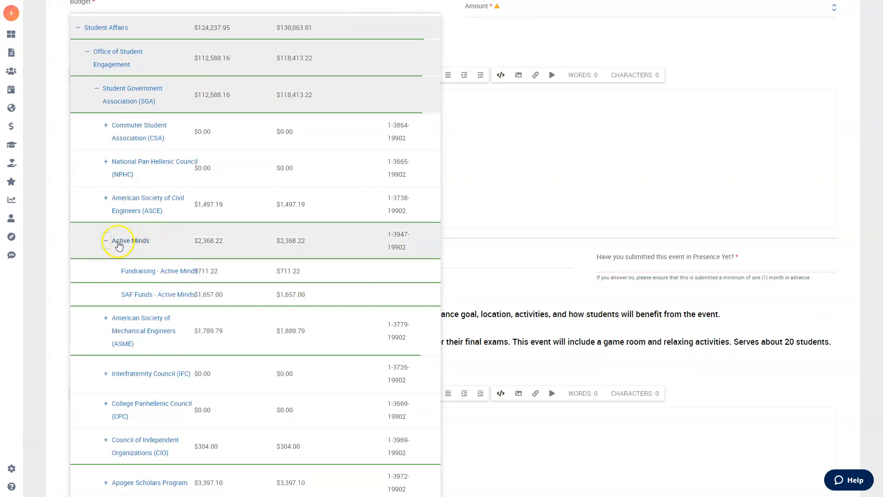
pyautogui.click(121, 240)
# Set the first event's budget to SAF Funds - Active Minds.
pyautogui.scroll(3, 222, 220)
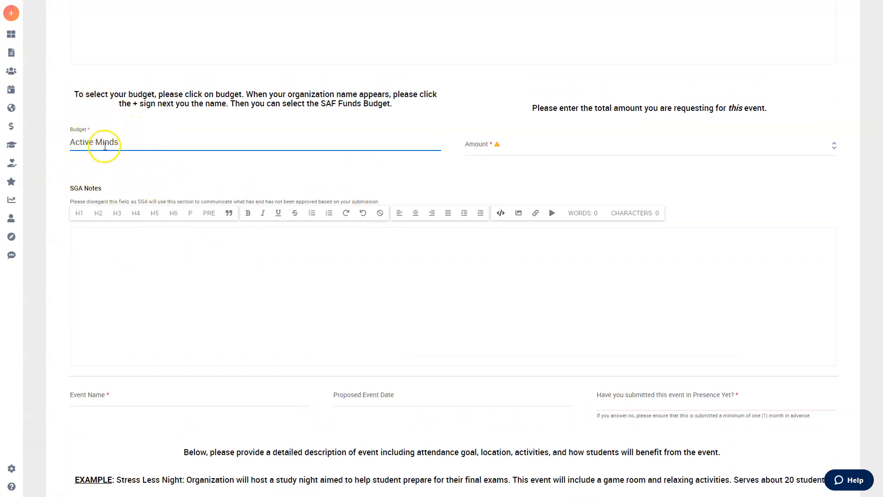
pyautogui.click(95, 142)
pyautogui.scroll(-2, 138, 267)
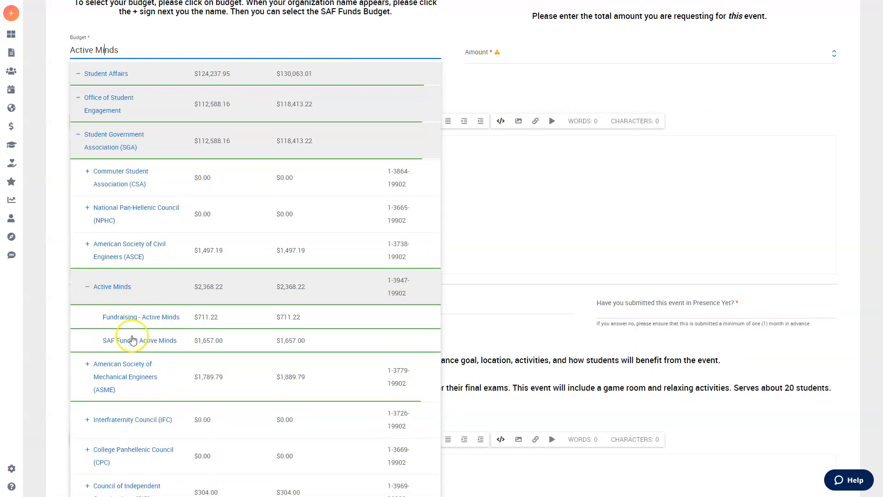
pyautogui.click(156, 337)
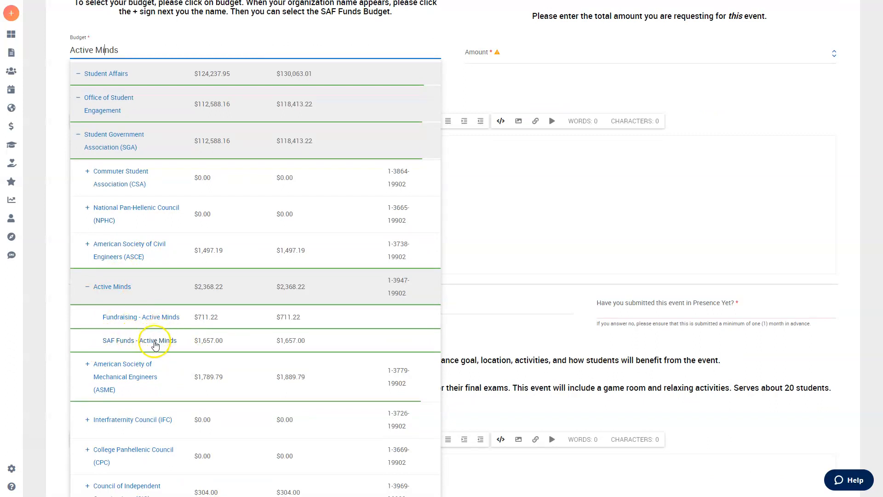
pyautogui.click(155, 340)
pyautogui.click(145, 340)
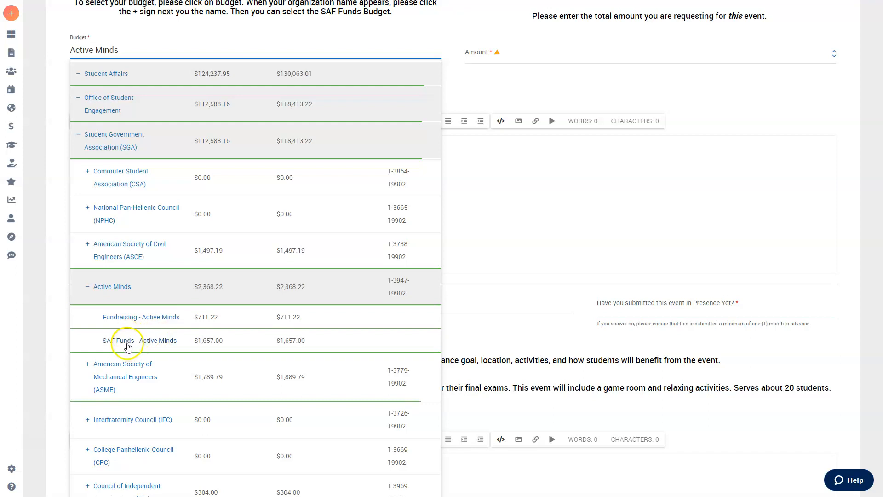
pyautogui.click(128, 342)
# Enter $1,080.00 as the total amount requested for the first event.
pyautogui.scroll(3, 291, 205)
pyautogui.click(560, 188)
pyautogui.scroll(2, 563, 208)
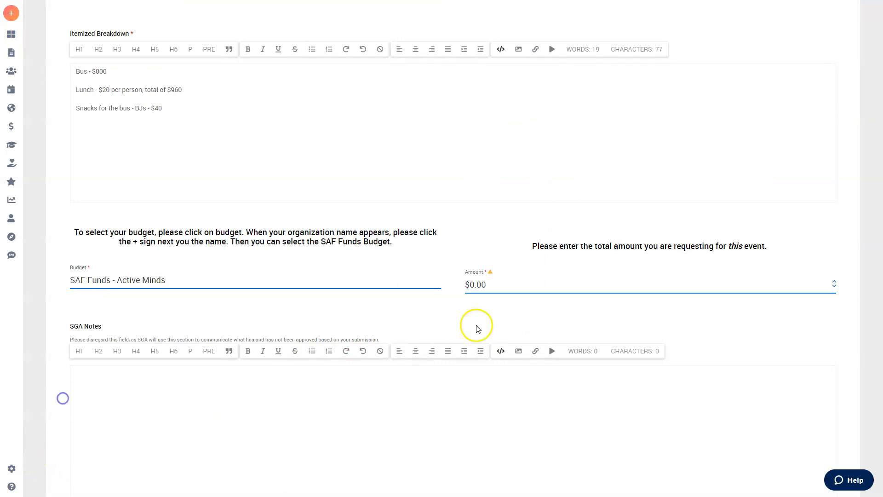
pyautogui.moveTo(483, 285); pyautogui.dragTo(454, 289)
pyautogui.write('1080')
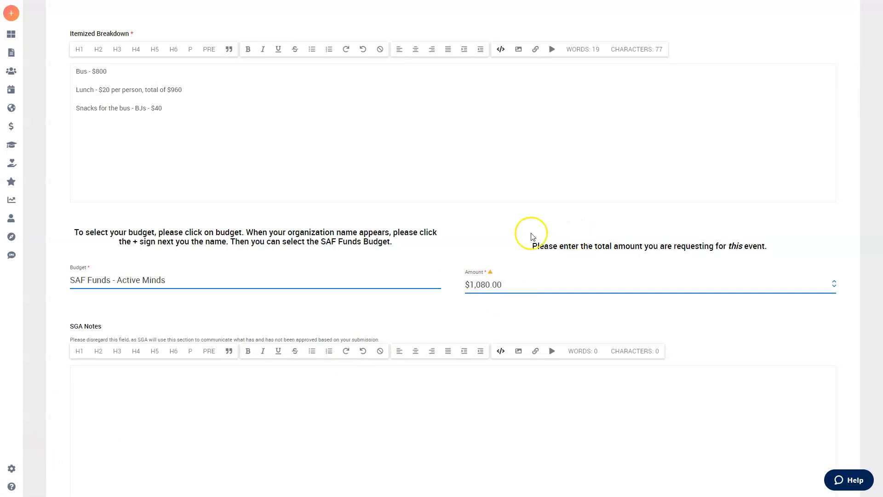
# Name the second event "Fashion Show with BMU" in the next event section.
pyautogui.scroll(-3, 438, 257)
pyautogui.click(270, 270)
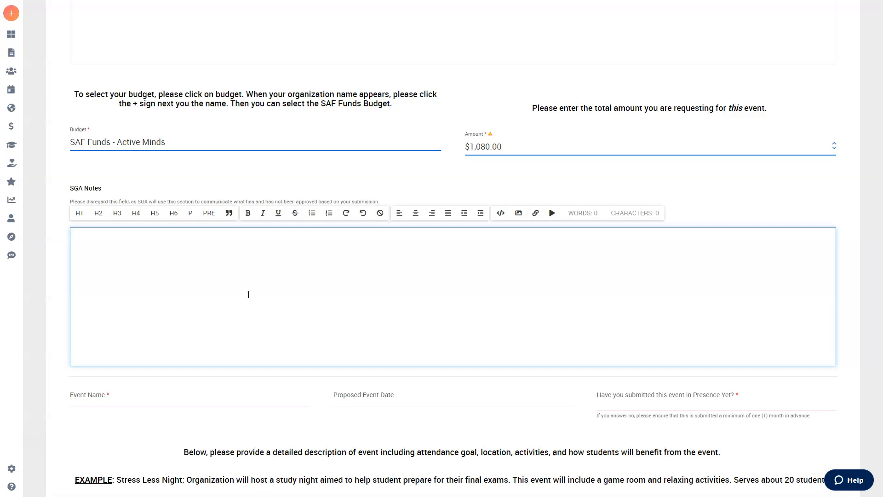
pyautogui.scroll(2, 246, 292)
pyautogui.scroll(-2, 211, 296)
pyautogui.scroll(-6, 207, 257)
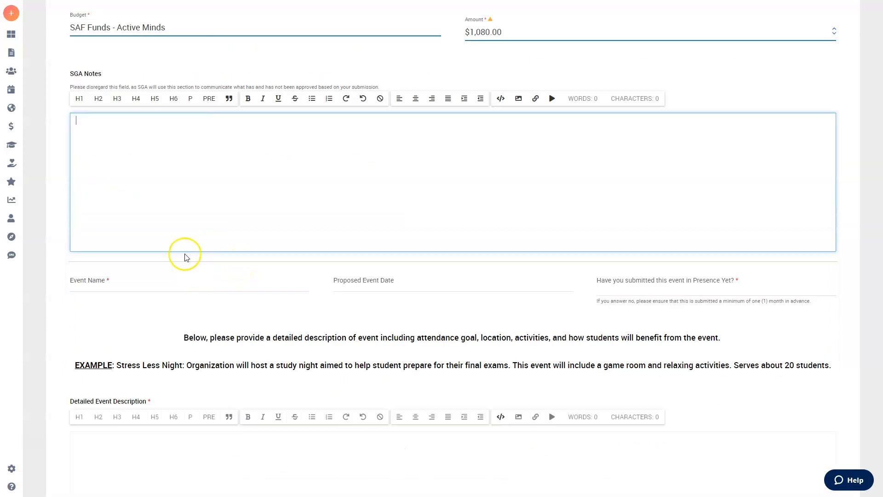
pyautogui.click(140, 120)
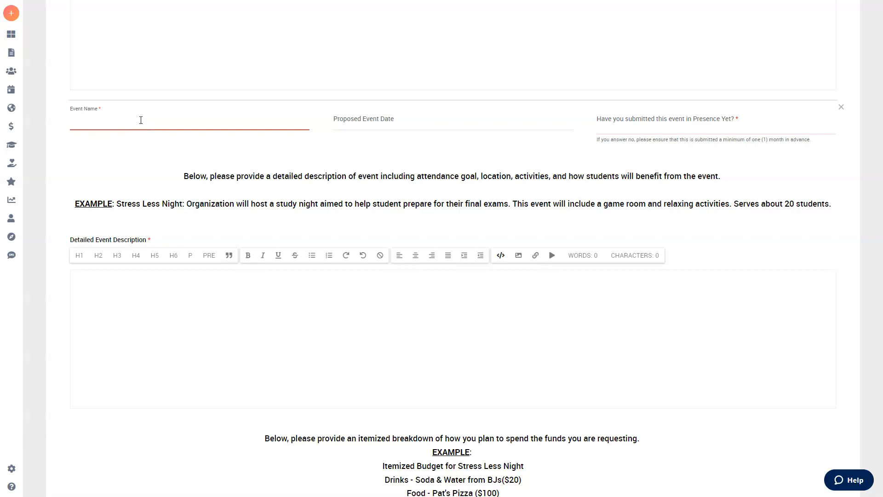
pyautogui.write('A')
pyautogui.write('ashion Show wit')
pyautogui.write('h BMU')
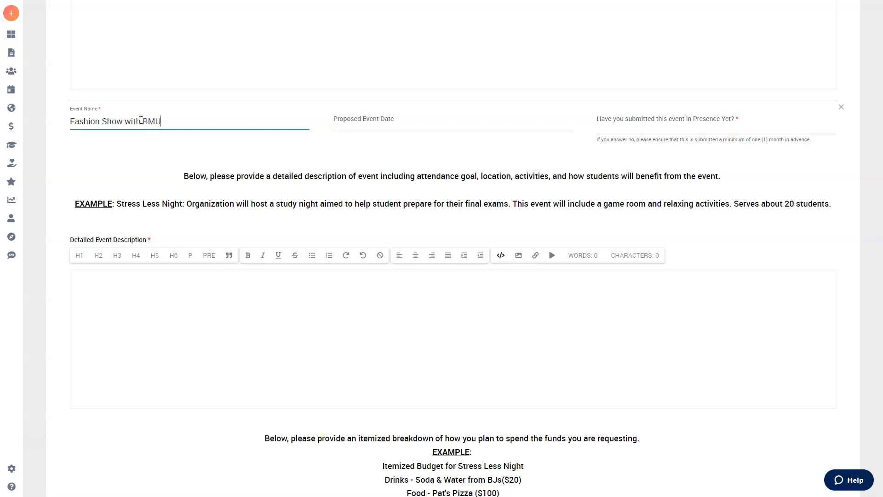
# Set the second event's proposed date to 11/29/2024 and answer "No" to whether it has been submitted in Presence yet.
pyautogui.click(449, 120)
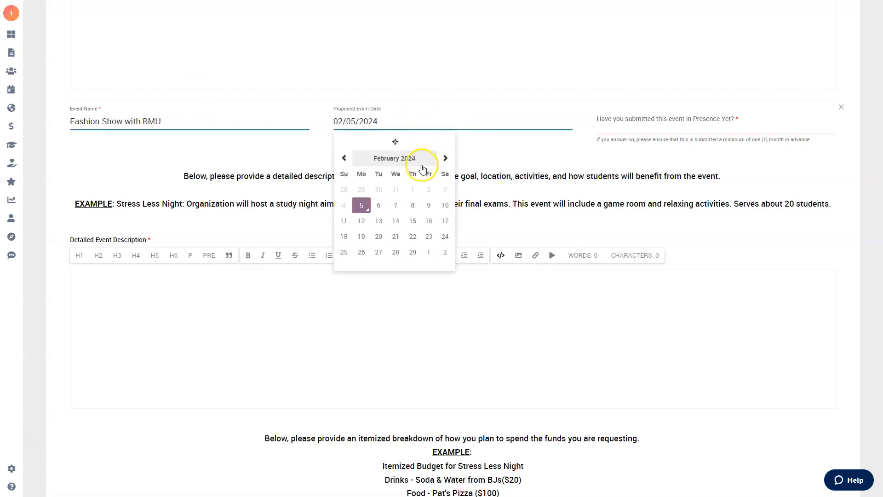
pyautogui.click(444, 159)
pyautogui.click(444, 158)
pyautogui.click(445, 158)
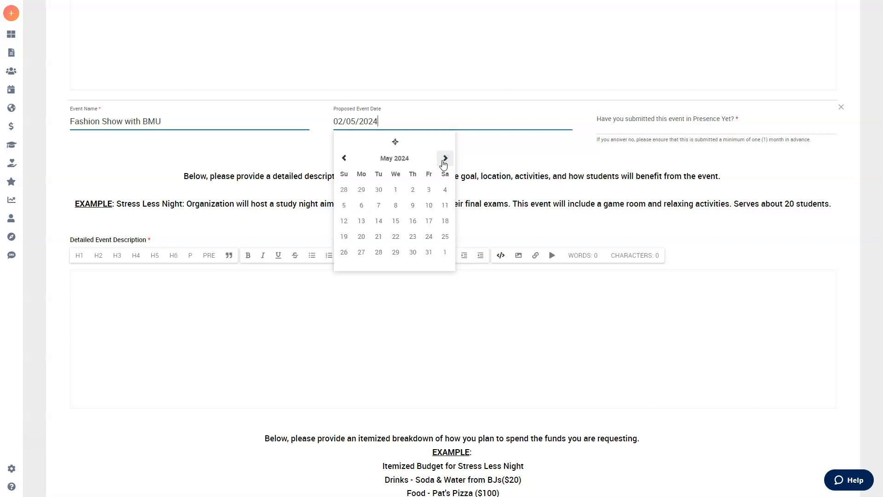
pyautogui.click(444, 159)
pyautogui.click(444, 158)
pyautogui.click(444, 159)
pyautogui.click(444, 159)
pyautogui.click(444, 158)
pyautogui.click(444, 158)
pyautogui.click(444, 159)
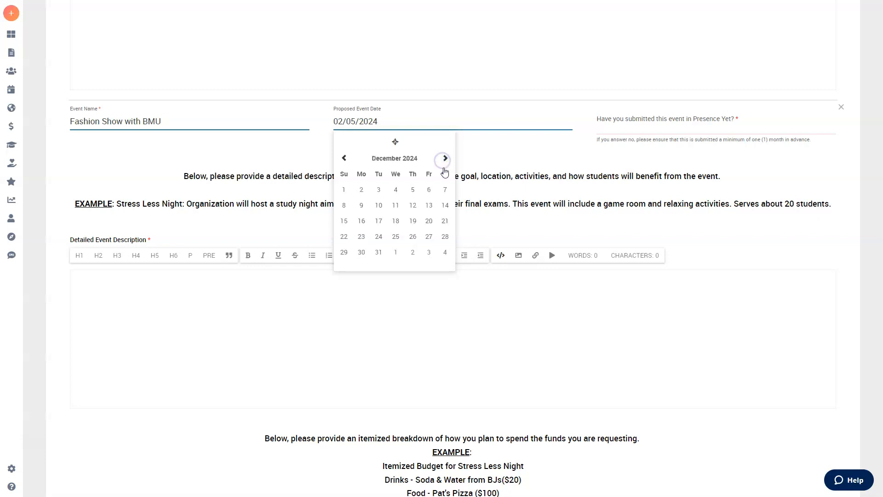
pyautogui.click(345, 163)
pyautogui.click(429, 253)
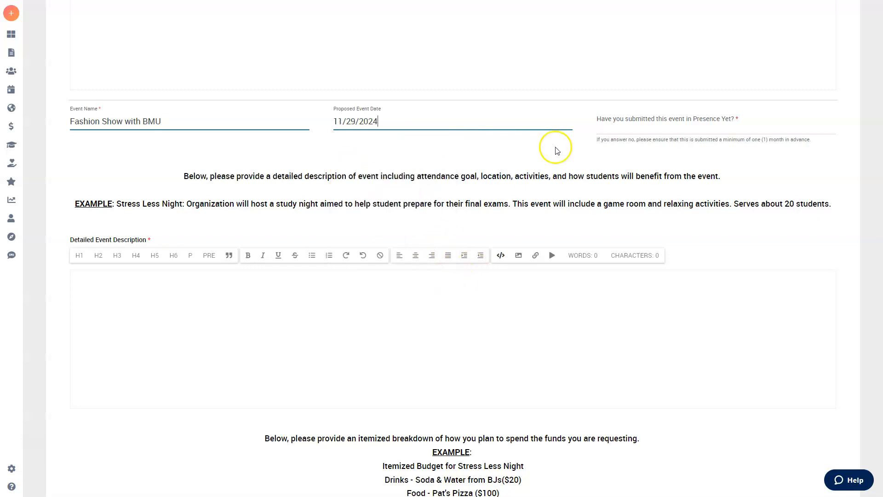
pyautogui.click(652, 124)
pyautogui.write('No')
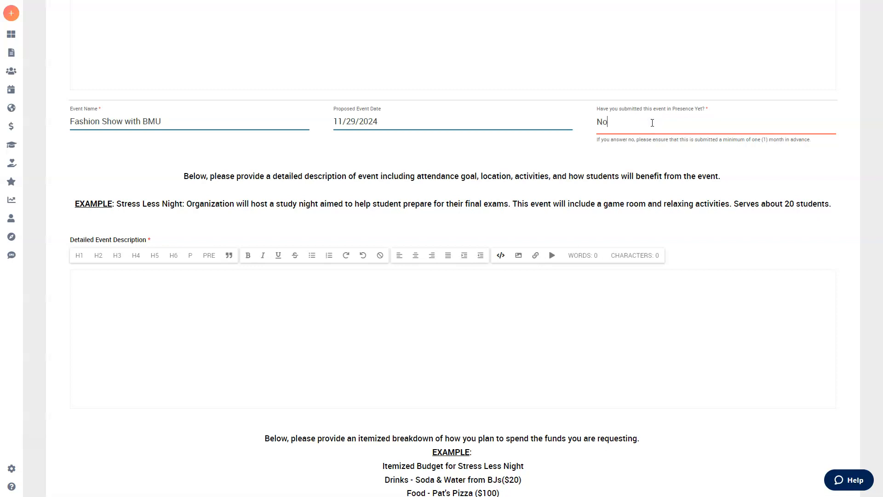
# Describe the second event: partnering with BMU for the traditional Fashion Show, providing clothing and models, while BMU supplies the food and decorations.
pyautogui.click(417, 327)
pyautogui.scroll(-1, 359, 297)
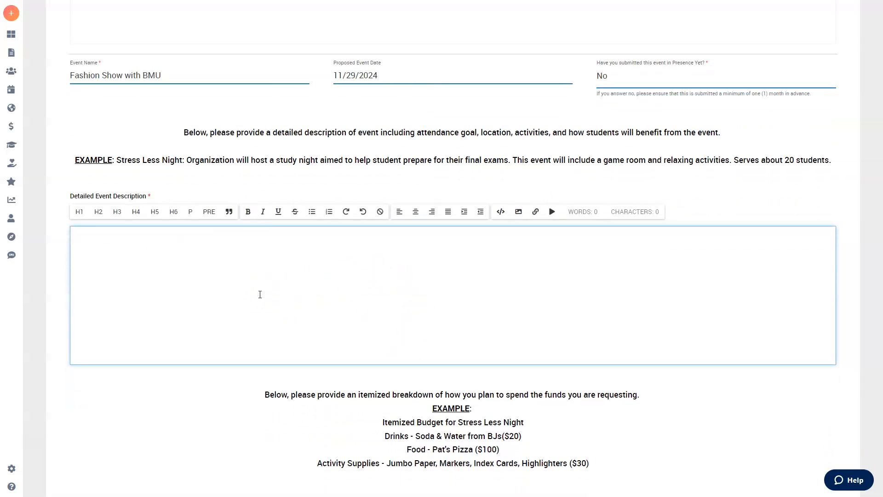
pyautogui.write('We will [pa')
pyautogui.press('BackSpace')
pyautogui.write('partner with BMU for the tradtio')
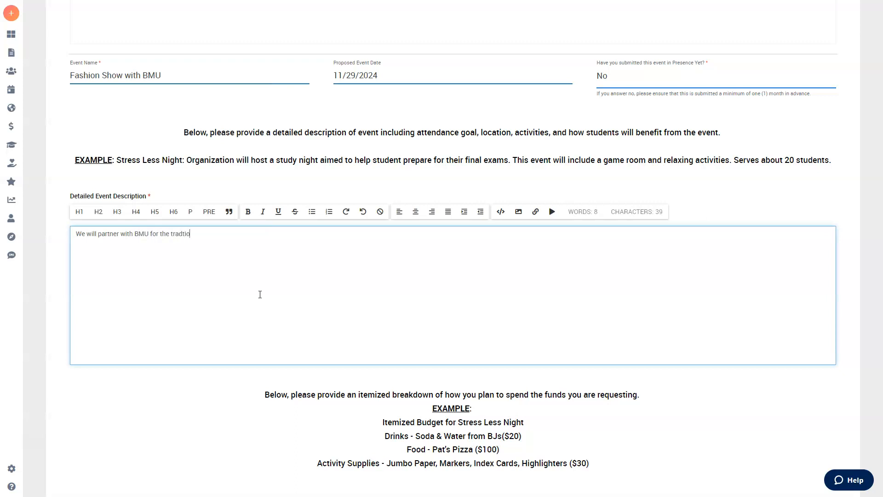
pyautogui.write('nal Fashion Show event. We will provid')
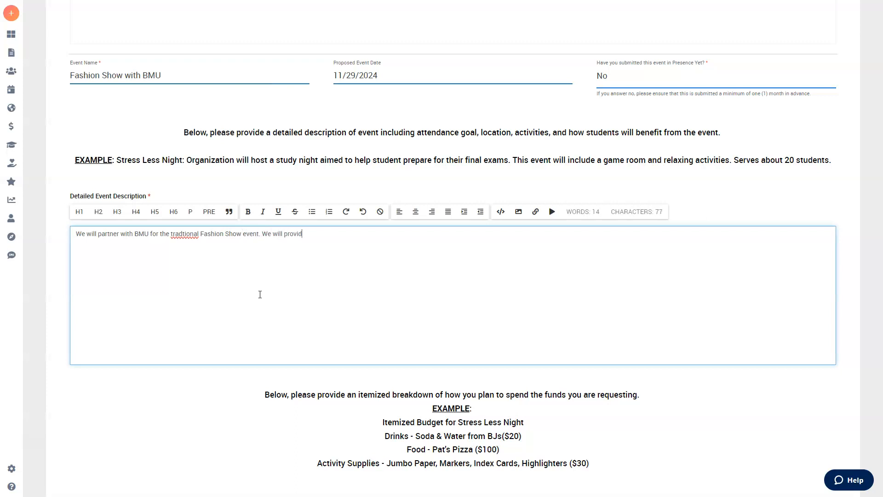
pyautogui.write('e the clothing and the models, w')
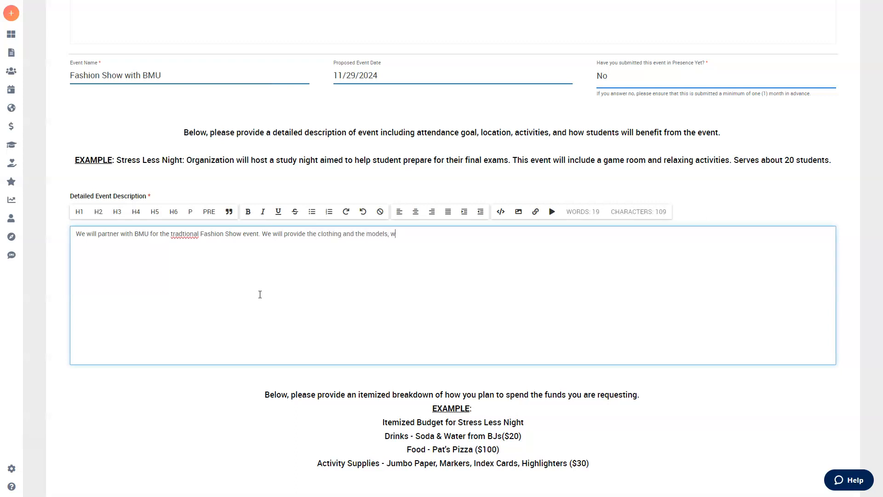
pyautogui.write('hile BMU supplies the food and decorations.')
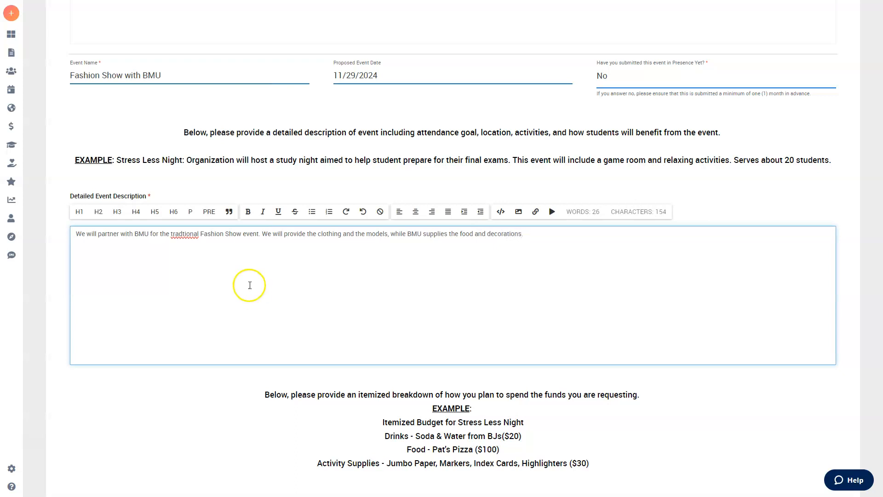
# Correct "tradtional" to "traditional" and add "The Fashion Show is open to all students and we hope to serve about 100 students.".
pyautogui.rightClick(186, 237)
pyautogui.click(187, 242)
pyautogui.rightClick(187, 235)
pyautogui.click(201, 241)
pyautogui.press('BackSpace')
pyautogui.press('BackSpace')
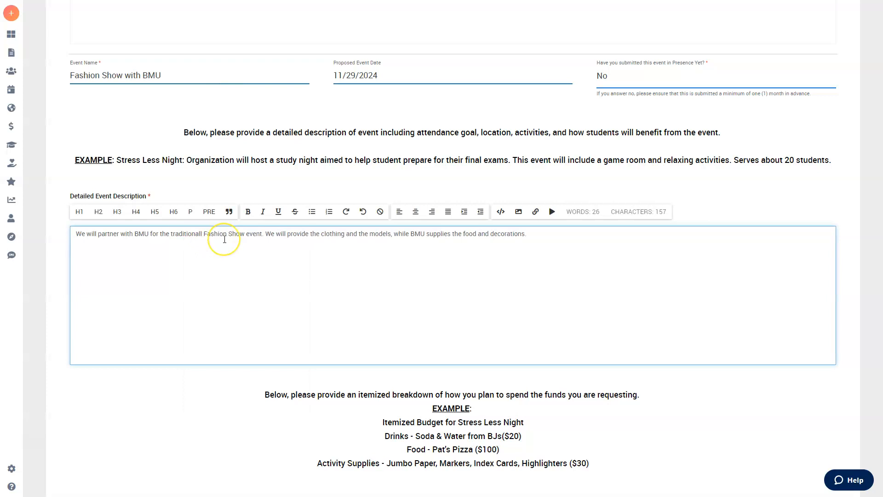
pyautogui.click(663, 237)
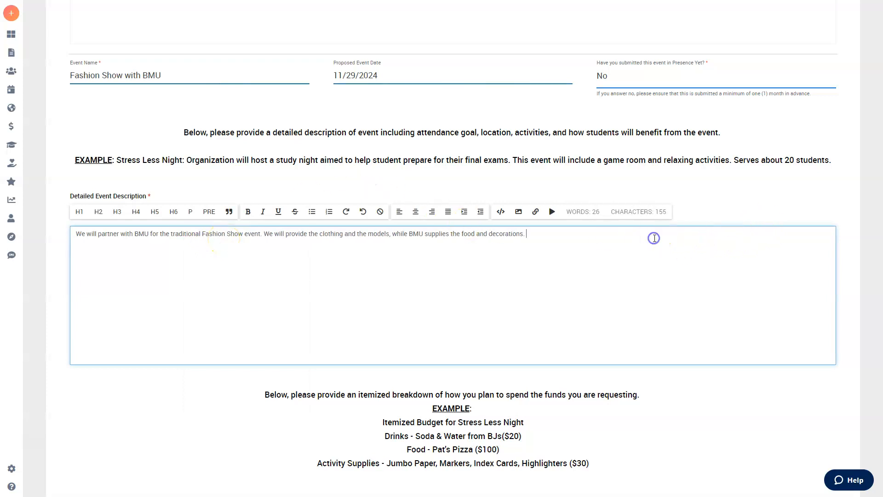
pyautogui.write('The fashion Show is open to all students and we hope to serve about 100 students.')
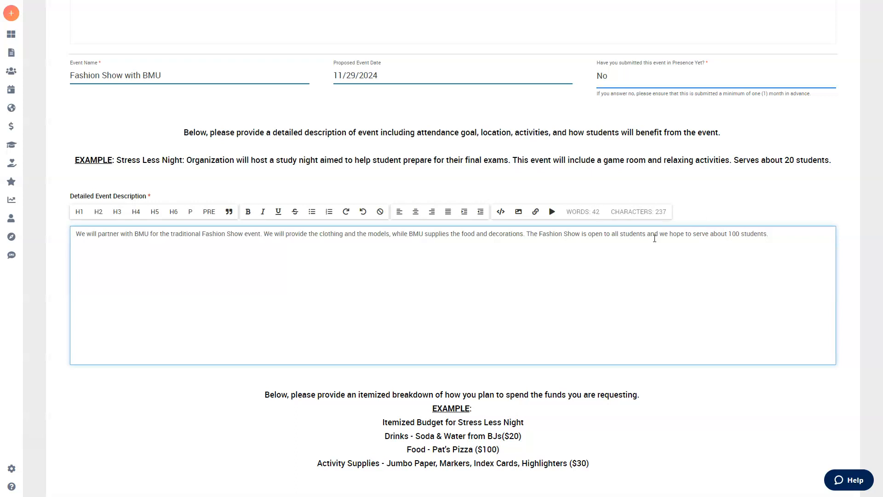
# Enter "Contracting clothing vendors - $150" as the itemized breakdown for the Fashion Show with BMU event.
pyautogui.scroll(-6, 644, 236)
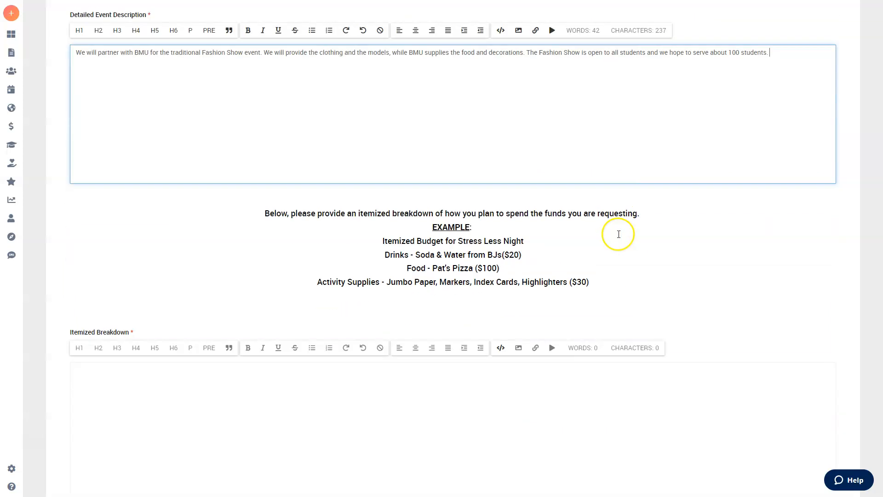
pyautogui.click(466, 311)
pyautogui.scroll(4, 466, 311)
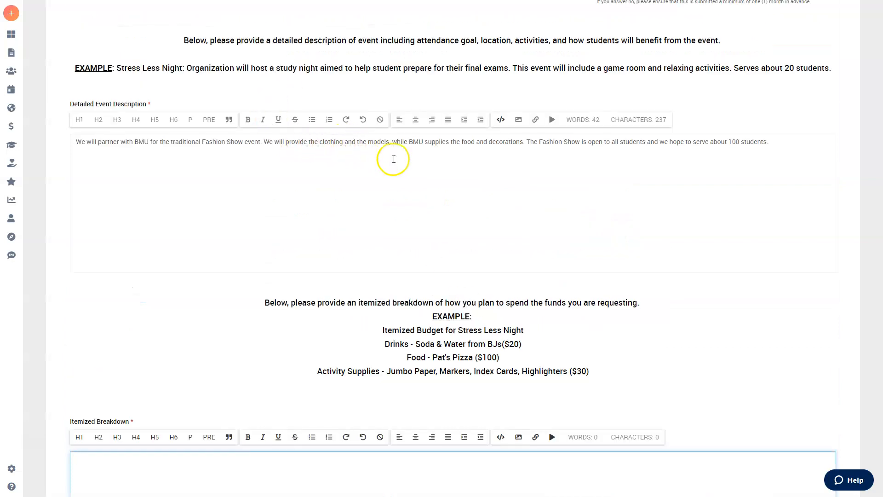
pyautogui.scroll(-4, 395, 193)
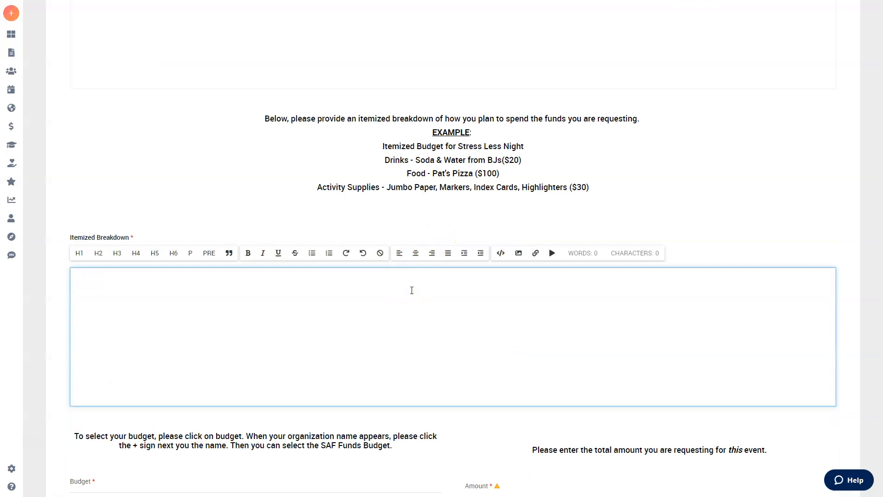
pyautogui.write('Contracting clothing vi')
pyautogui.write('enor')
pyautogui.press('BackSpace')
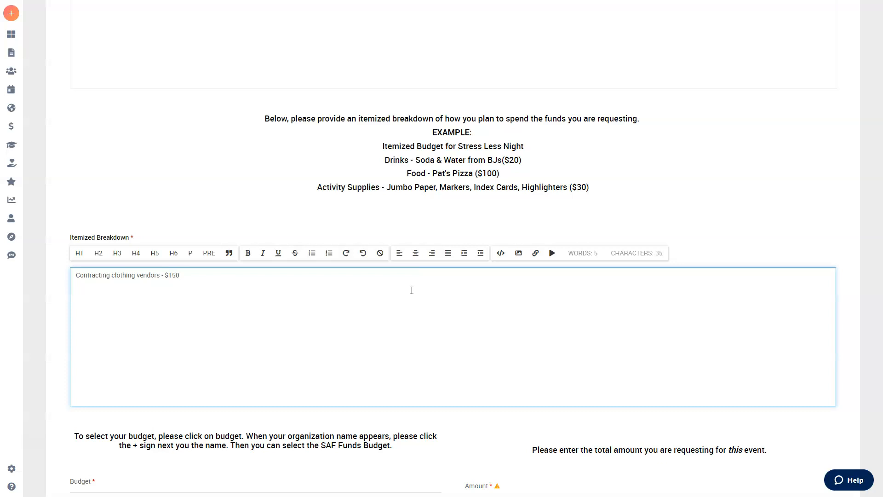
pyautogui.click(427, 282)
# Select "SAF Funds - Active Minds" under Student Affairs, Office of Student Engagement, Student Government Association as the second event's budget.
pyautogui.scroll(-3, 339, 290)
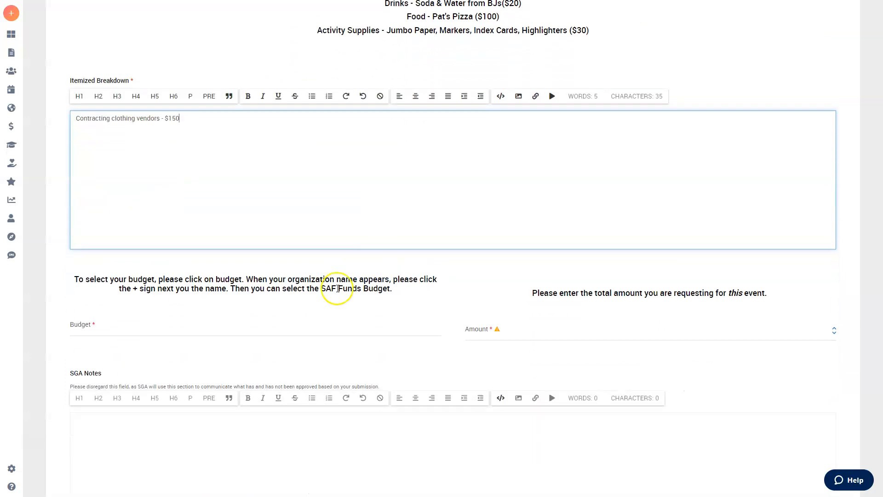
pyautogui.click(144, 295)
pyautogui.click(78, 324)
pyautogui.click(87, 348)
pyautogui.click(96, 384)
pyautogui.scroll(-3, 99, 368)
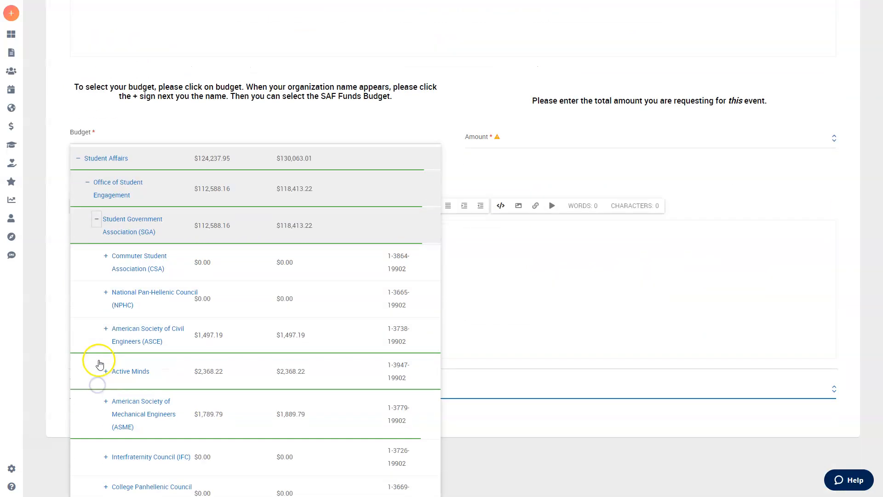
pyautogui.click(106, 306)
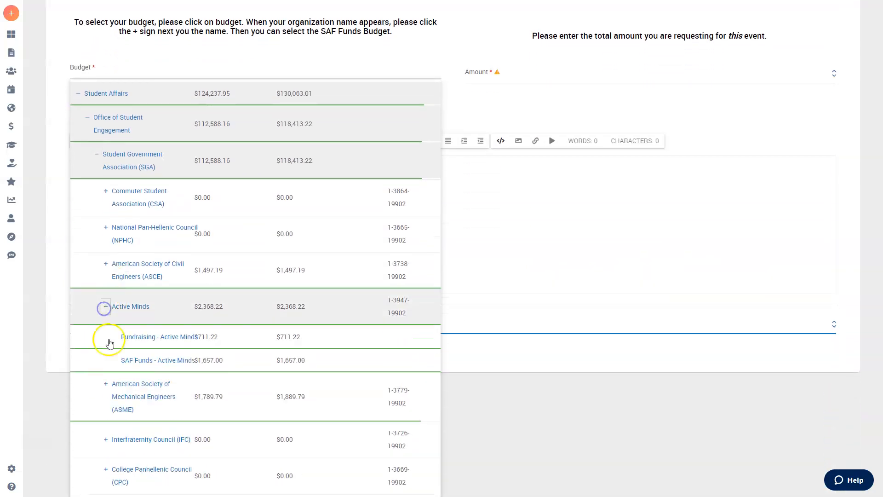
pyautogui.click(143, 362)
# Set the second event's requested amount to 150 and submit the allocation request for approval.
pyautogui.scroll(5, 512, 204)
pyautogui.click(506, 412)
pyautogui.write('150')
pyautogui.click(449, 340)
pyautogui.scroll(-5, 441, 317)
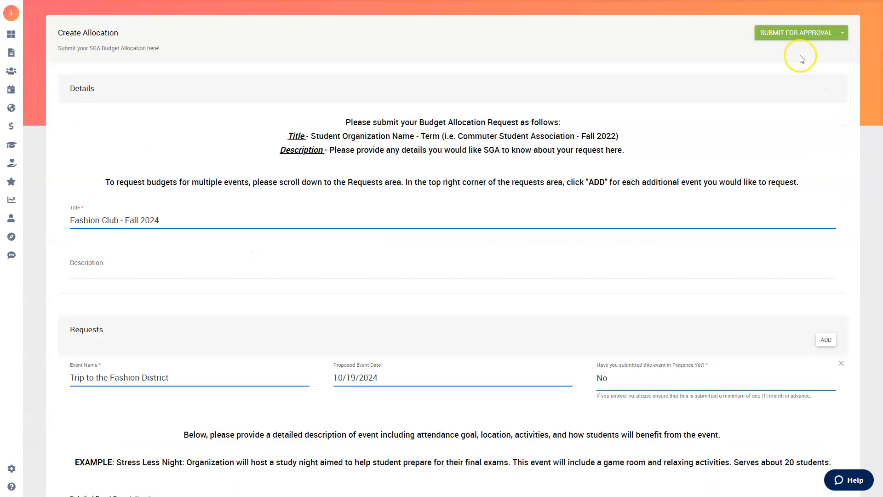
pyautogui.click(777, 33)
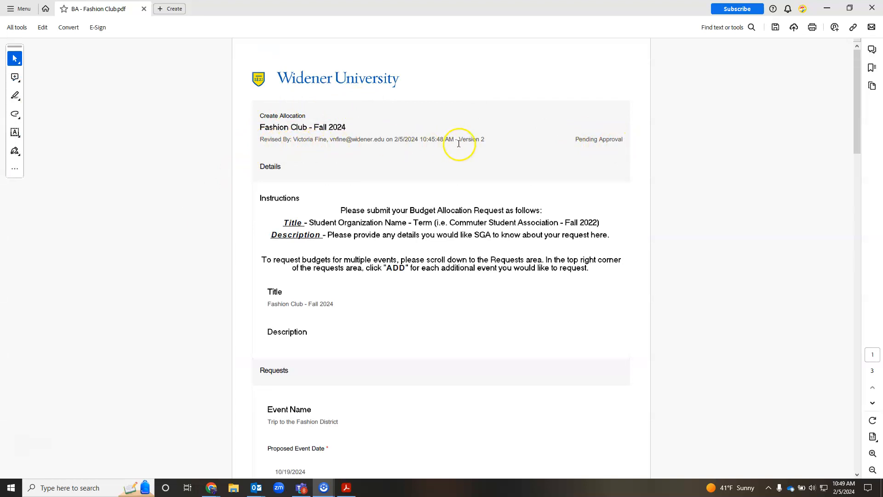
# Review the revised Fashion Club allocation PDF in Acrobat, examining the itemized breakdowns, amounts and SGA notes for both events.
pyautogui.scroll(-2, 439, 161)
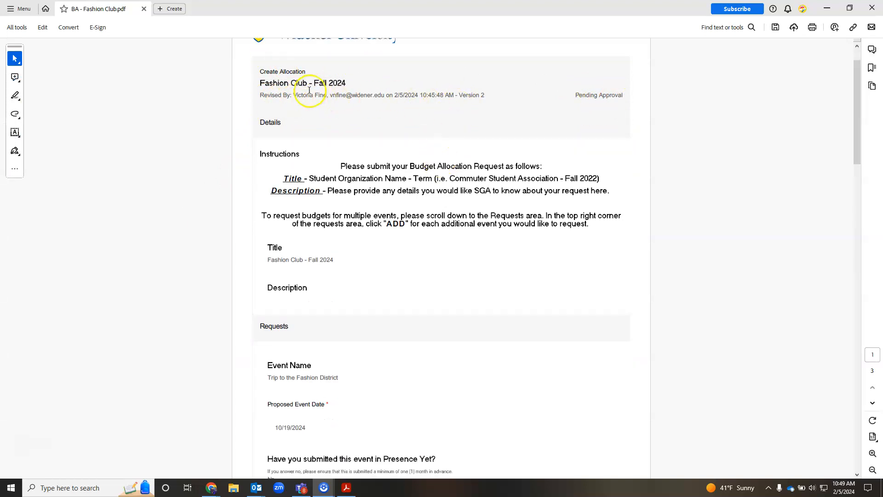
pyautogui.scroll(-3, 333, 201)
pyautogui.scroll(-10, 333, 201)
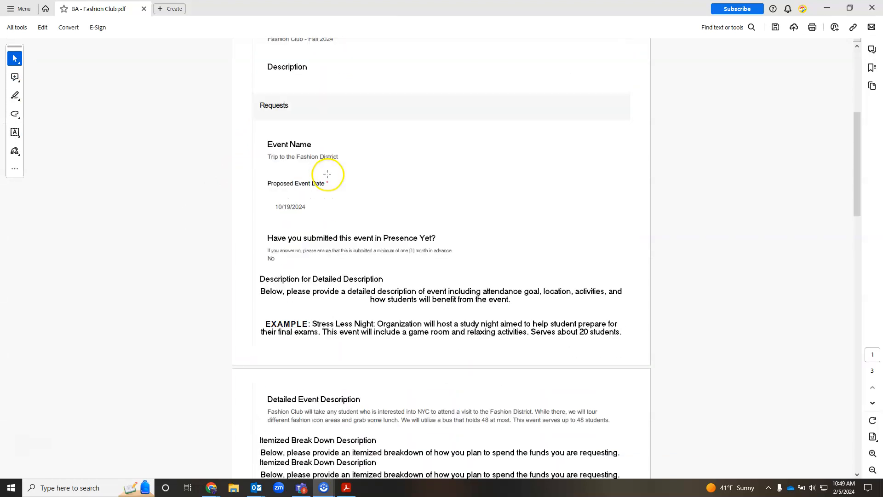
pyautogui.scroll(-11, 319, 158)
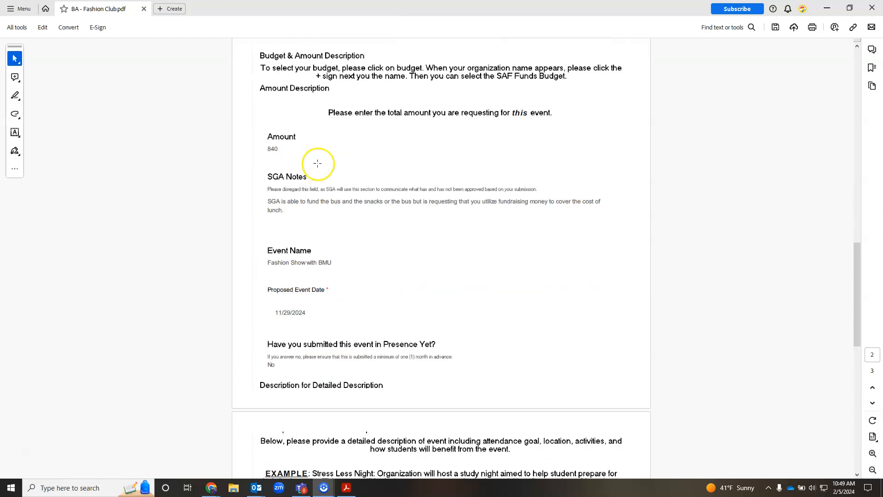
pyautogui.scroll(3, 315, 166)
pyautogui.scroll(3, 257, 221)
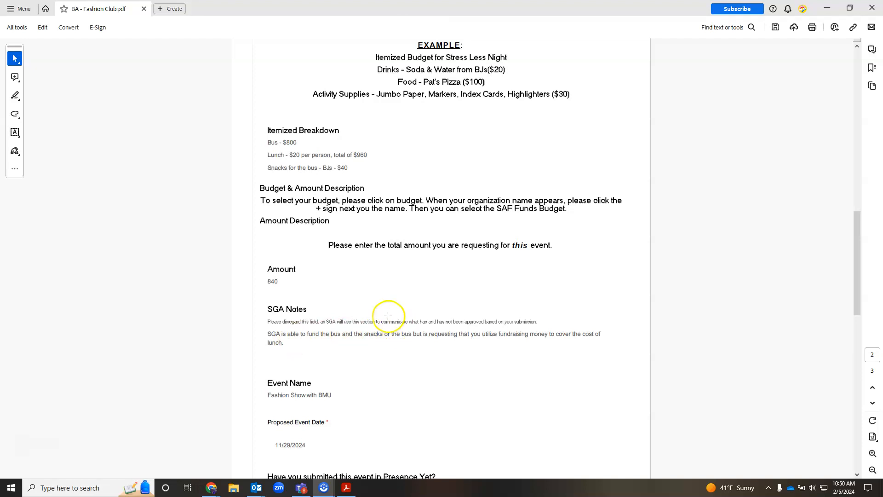
pyautogui.scroll(-3, 322, 342)
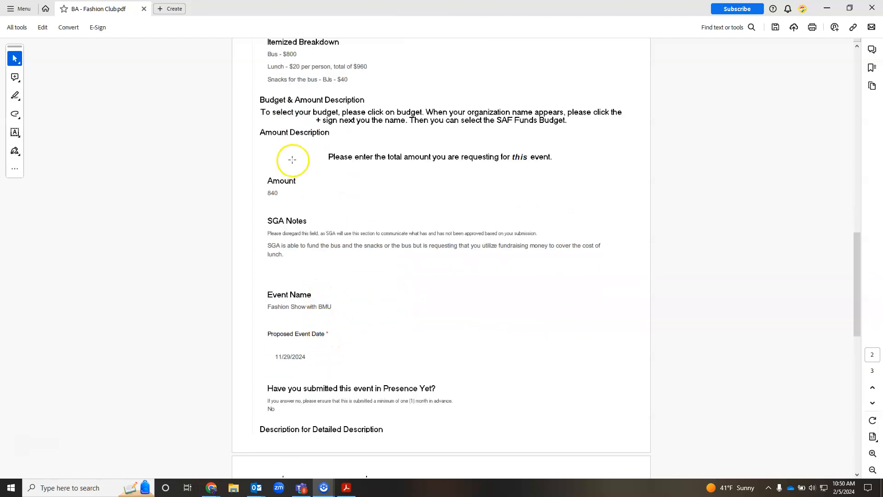
pyautogui.scroll(-7, 329, 269)
pyautogui.scroll(-15, 330, 269)
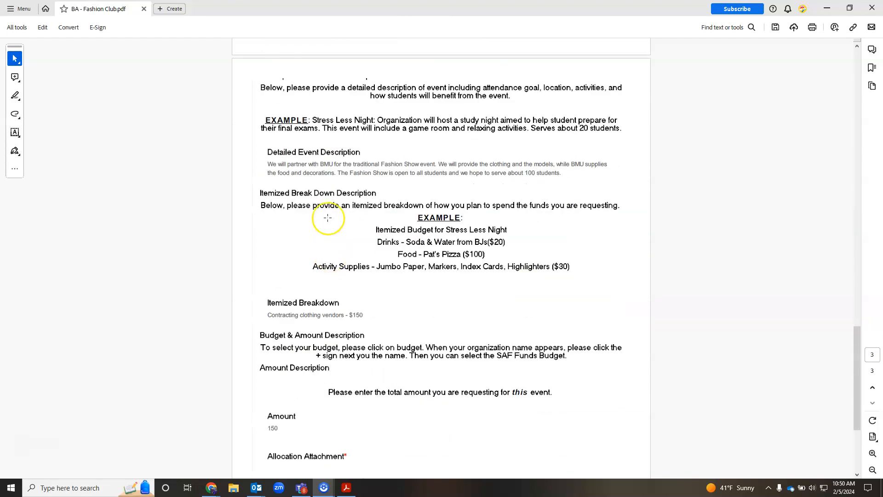
pyautogui.scroll(-3, 284, 348)
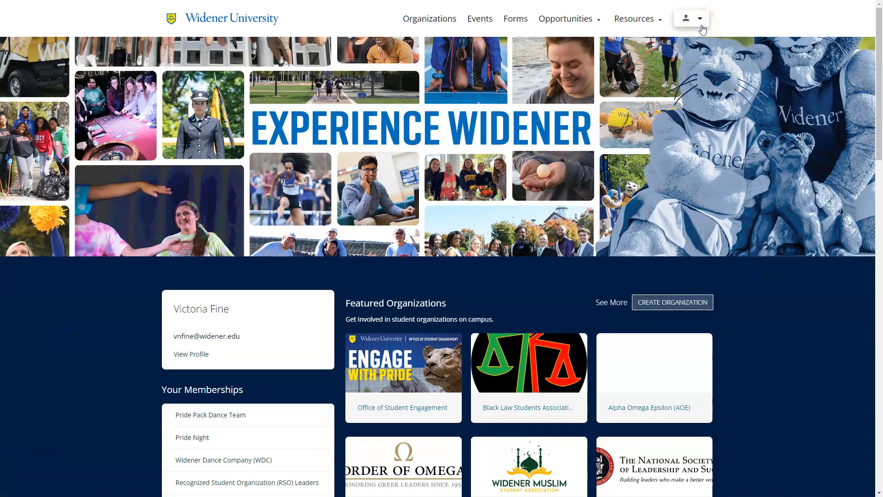
# Switch to the Widener Presence site and open the submitted form responses in the account's profile.
pyautogui.click(700, 23)
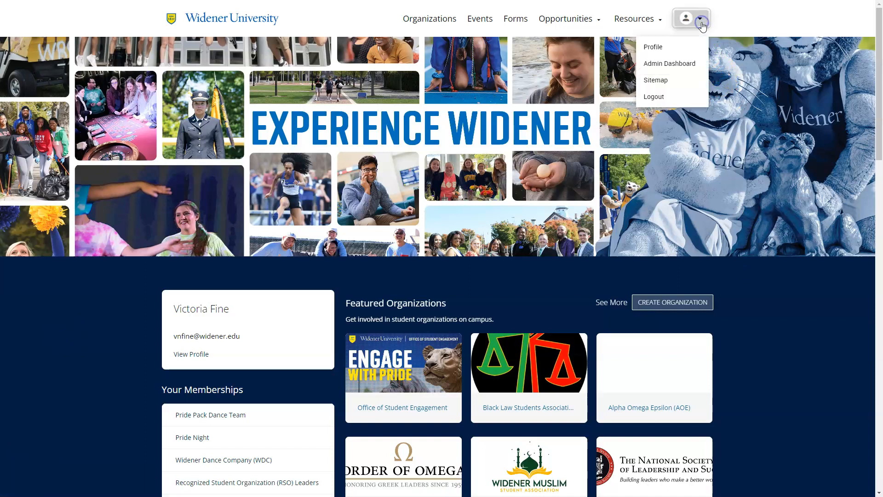
pyautogui.click(675, 45)
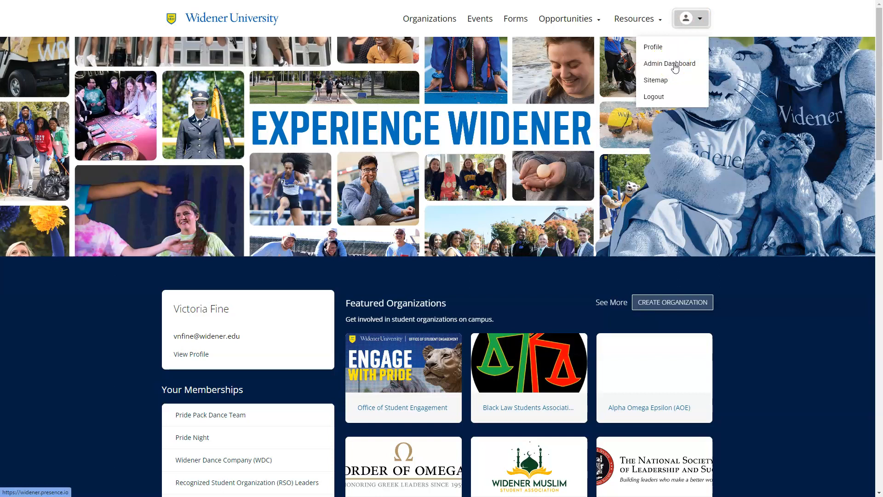
pyautogui.click(664, 47)
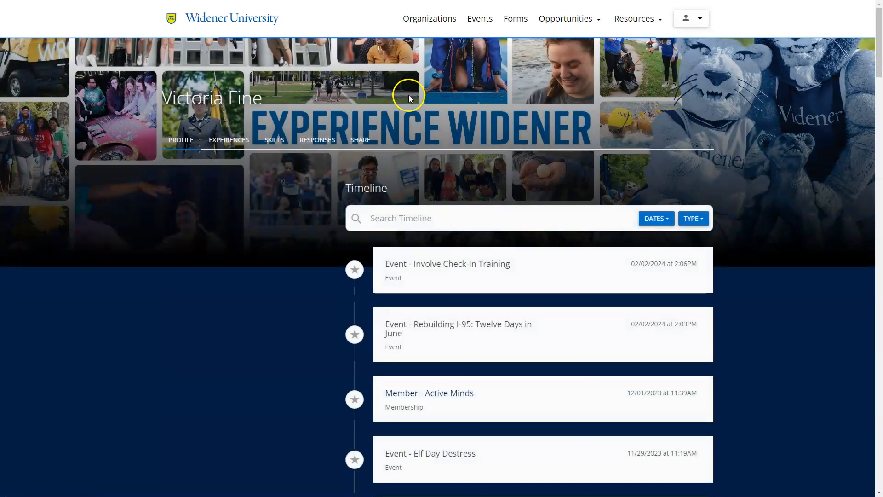
pyautogui.click(316, 140)
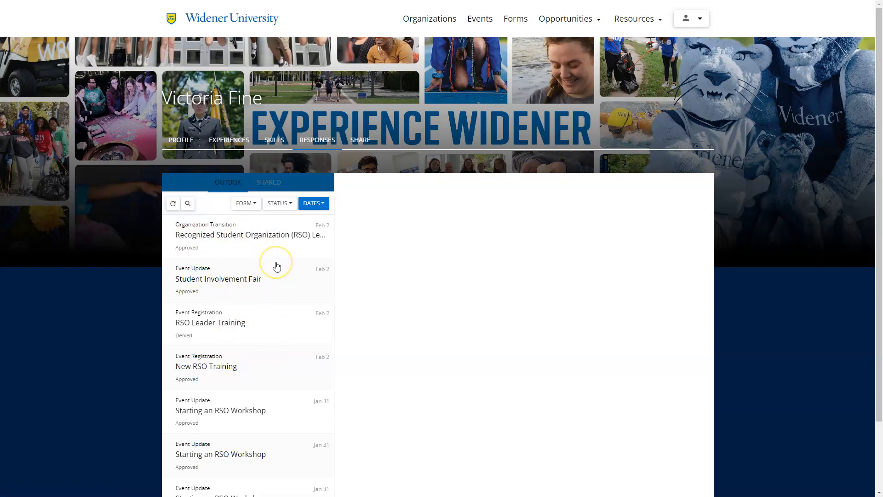
pyautogui.click(276, 246)
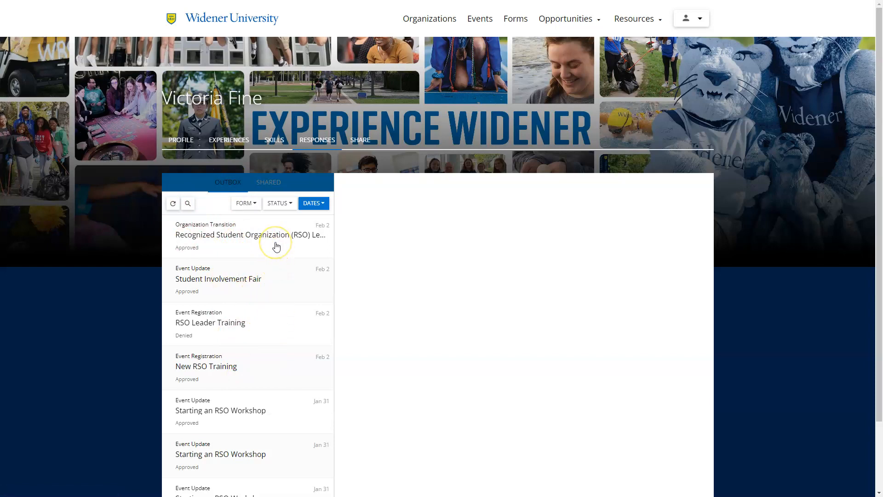